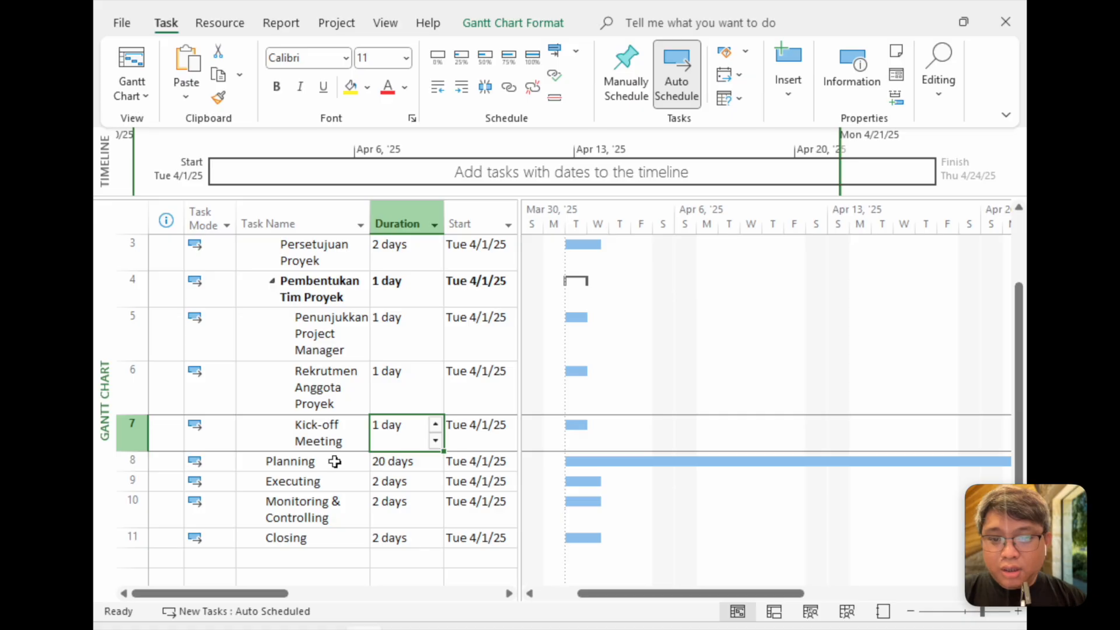
Switch to PDFgear and review the WBS outline and the hybrid (Waterfall and Agile) approach in the project charter
{"action": "key", "text": "ctrl+Left"}
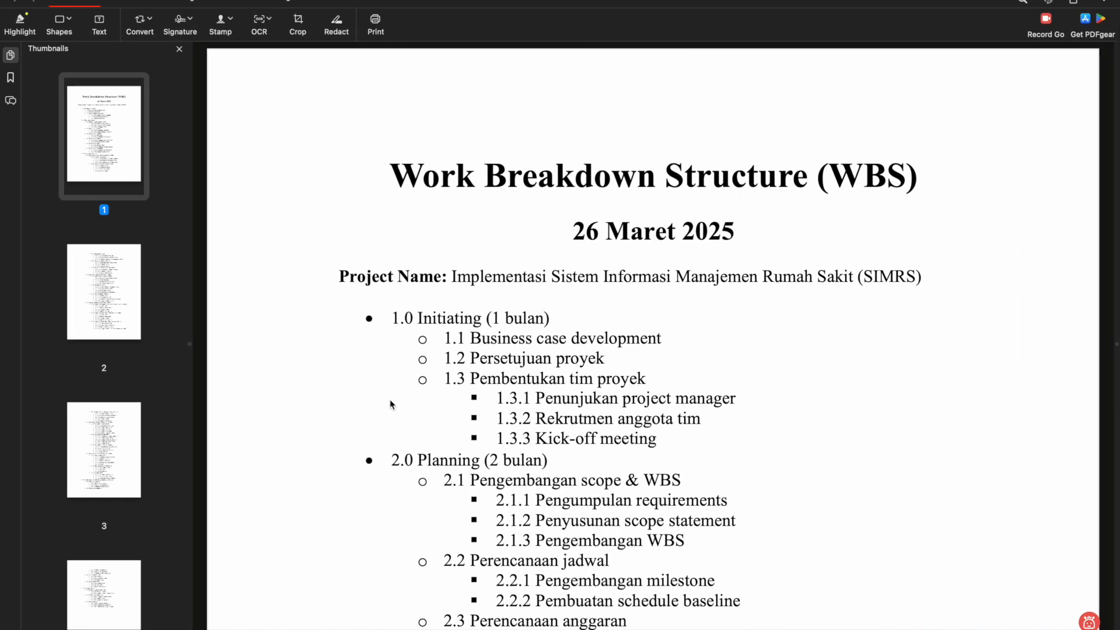
{"action": "scroll", "coordinate": [390, 401], "scroll_direction": "down", "scroll_amount": 2}
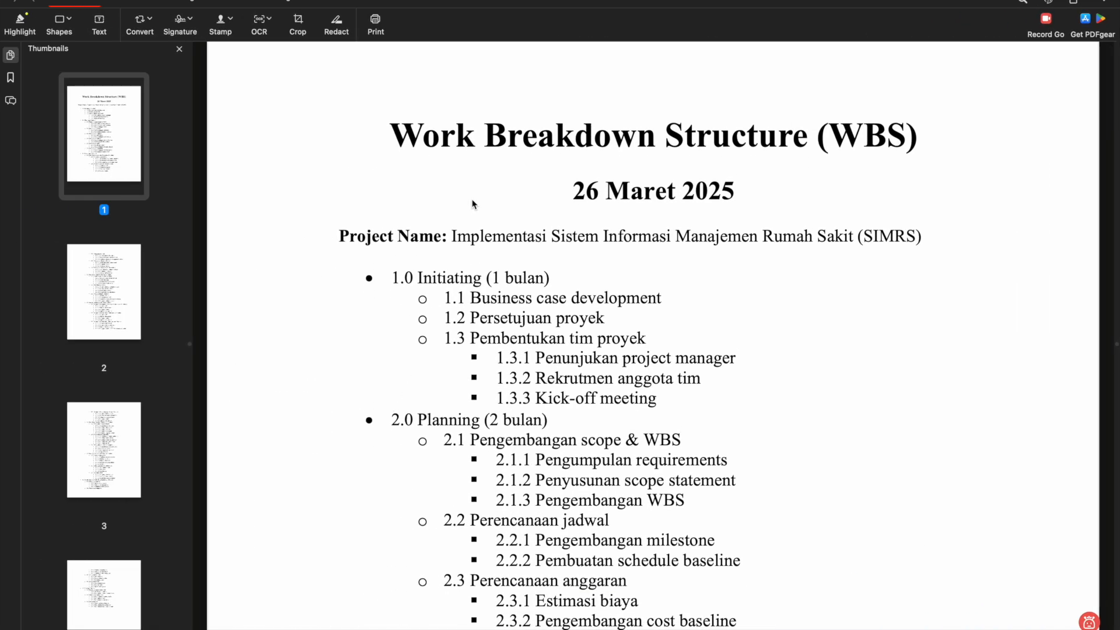
{"action": "scroll", "coordinate": [390, 408], "scroll_direction": "up", "scroll_amount": 2}
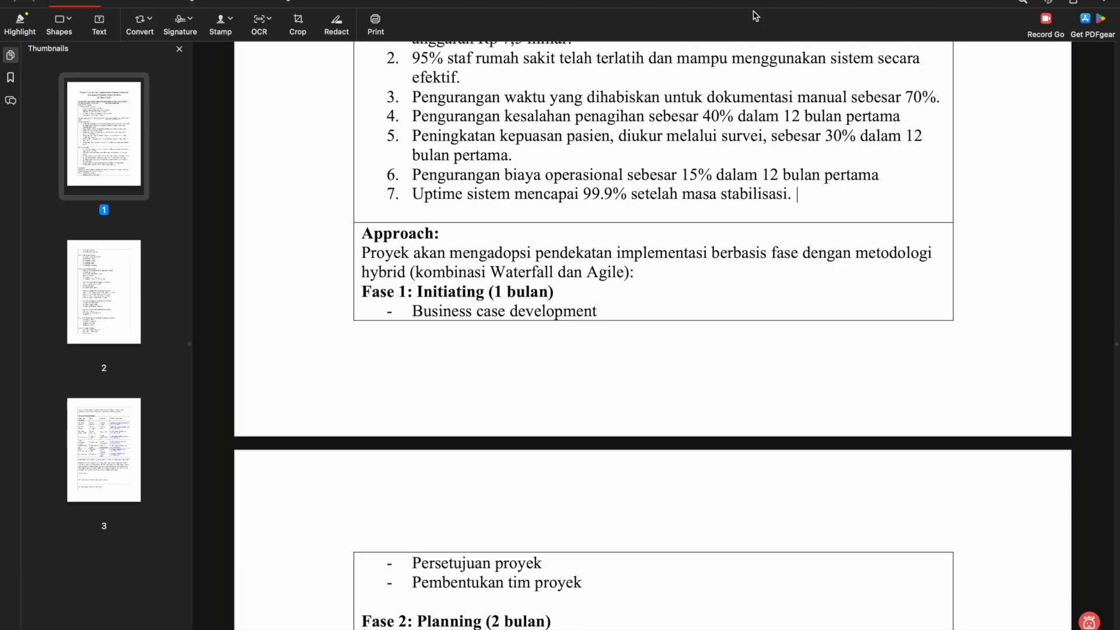
{"action": "double_click", "coordinate": [620, 272]}
{"action": "left_click", "coordinate": [484, 272]}
{"action": "left_click_drag", "start_coordinate": [489, 271], "coordinate": [620, 272]}
{"action": "left_click", "coordinate": [620, 272]}
{"action": "left_click_drag", "start_coordinate": [623, 272], "coordinate": [494, 272]}
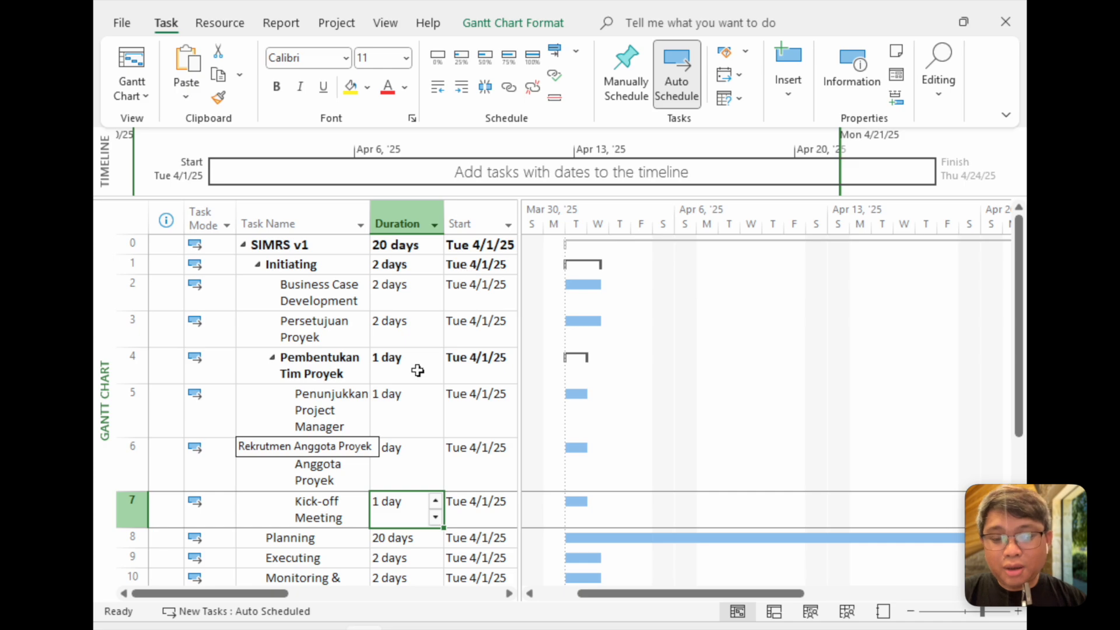
{"action": "left_click", "coordinate": [402, 416]}
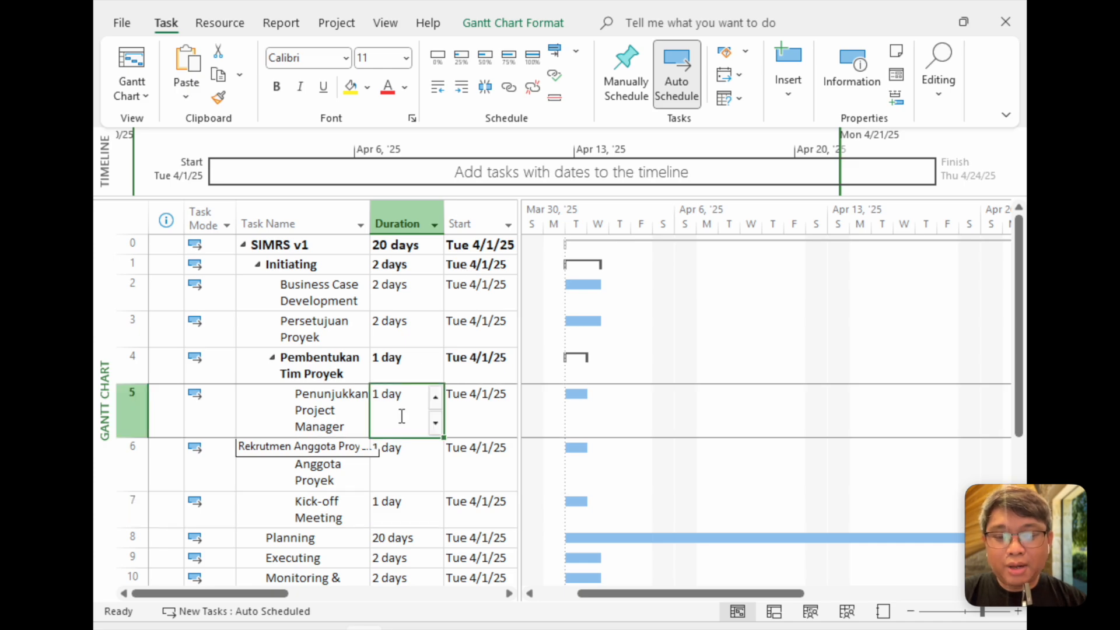
{"action": "left_click", "coordinate": [340, 406]}
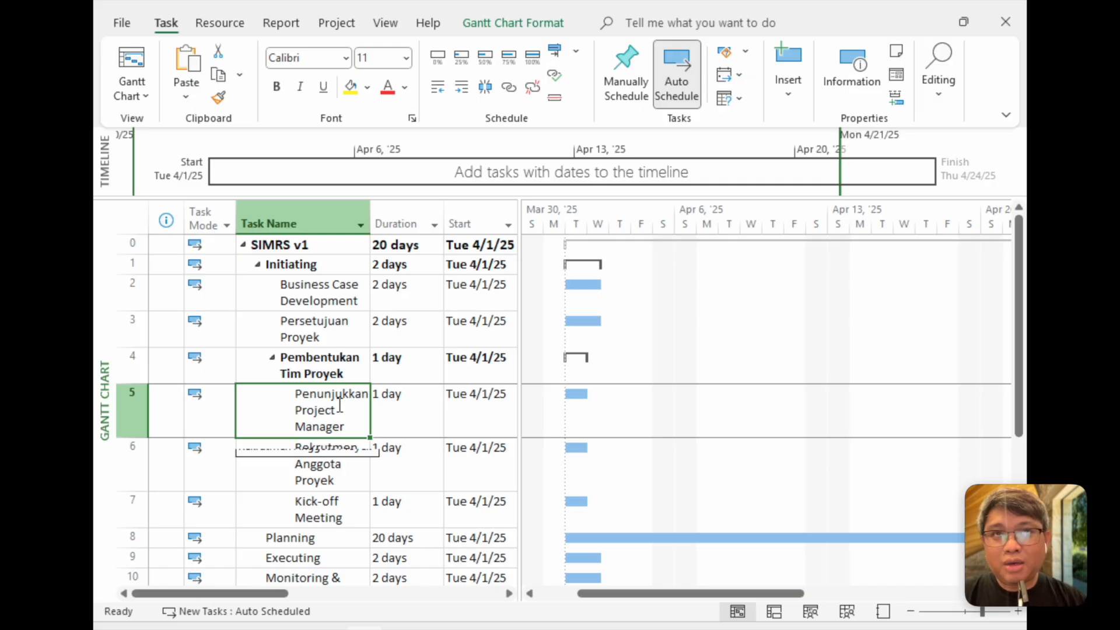
{"action": "left_click", "coordinate": [324, 373]}
{"action": "scroll", "coordinate": [320, 394], "scroll_direction": "down", "scroll_amount": 1}
{"action": "scroll", "coordinate": [321, 395], "scroll_direction": "down", "scroll_amount": 2}
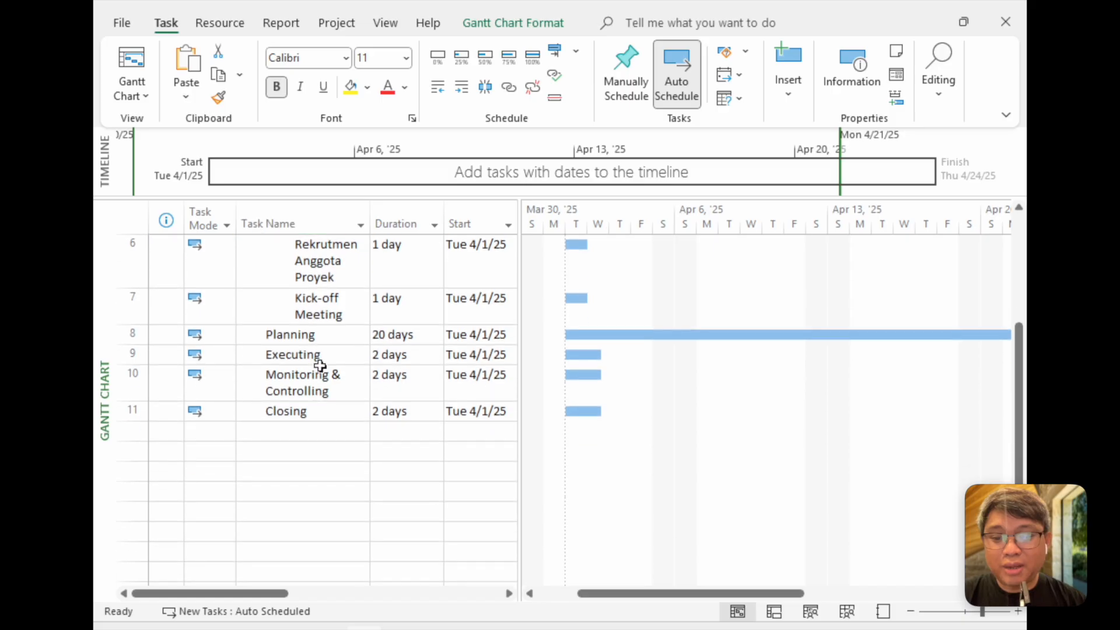
{"action": "scroll", "coordinate": [321, 358], "scroll_direction": "up", "scroll_amount": 2}
Insert a new task named "Initiating Selesai" between Kick-off Meeting and Planning
{"action": "left_click", "coordinate": [318, 429]}
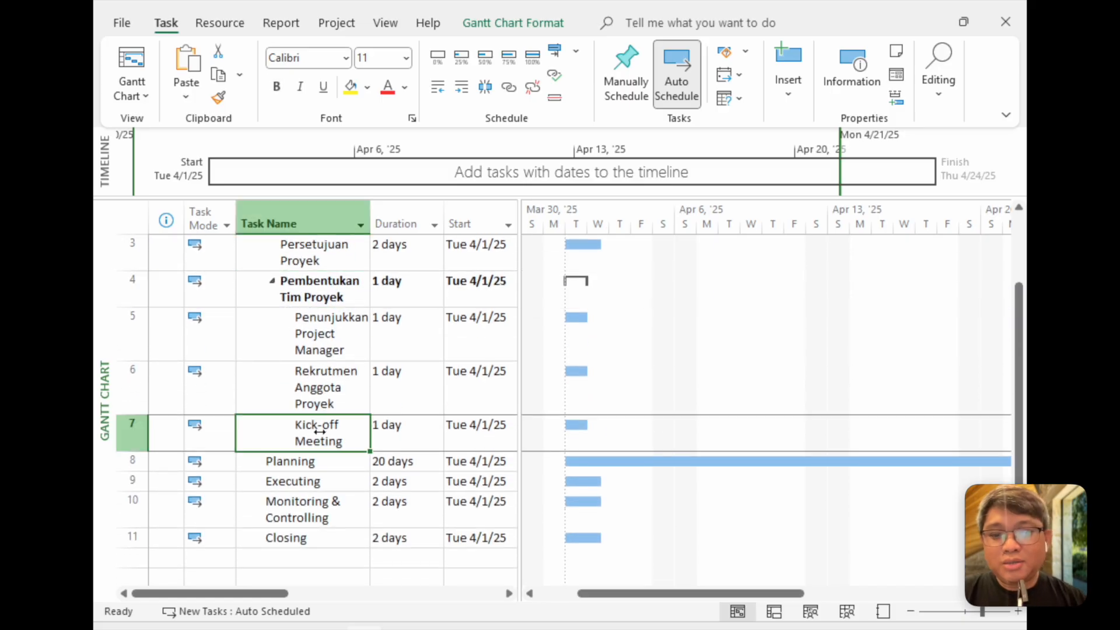
{"action": "right_click", "coordinate": [321, 463]}
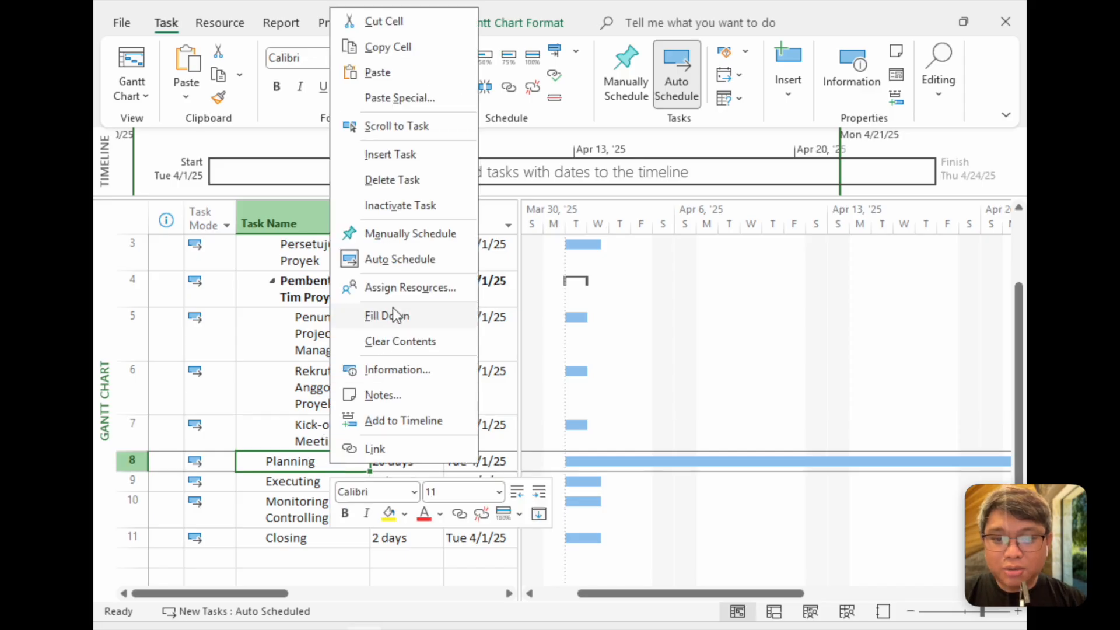
{"action": "left_click", "coordinate": [414, 158]}
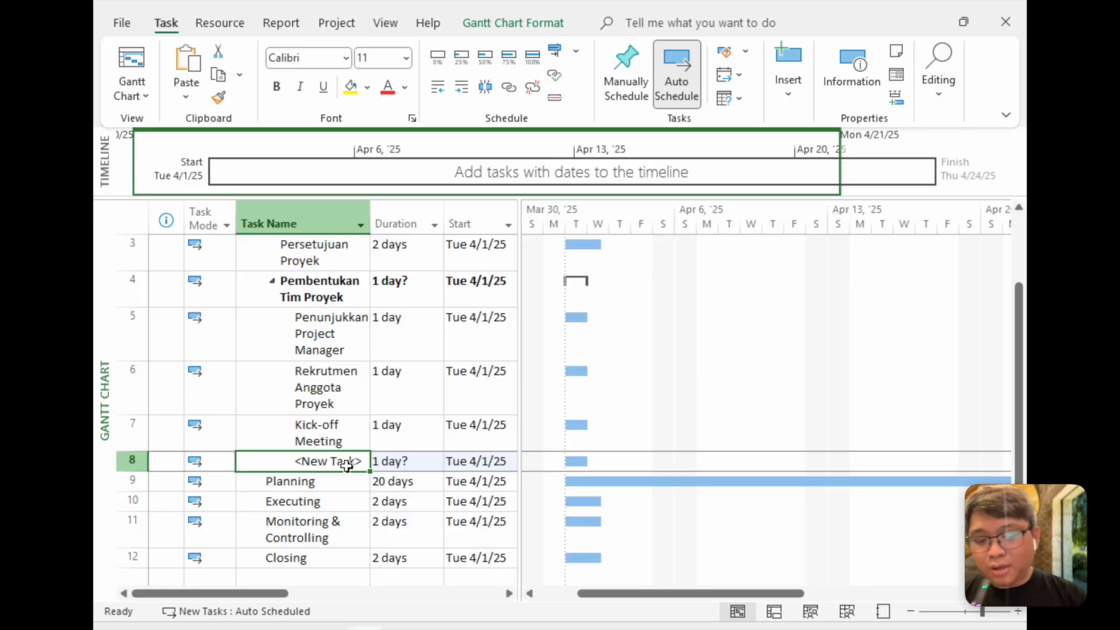
{"action": "type", "text": "Initiating"}
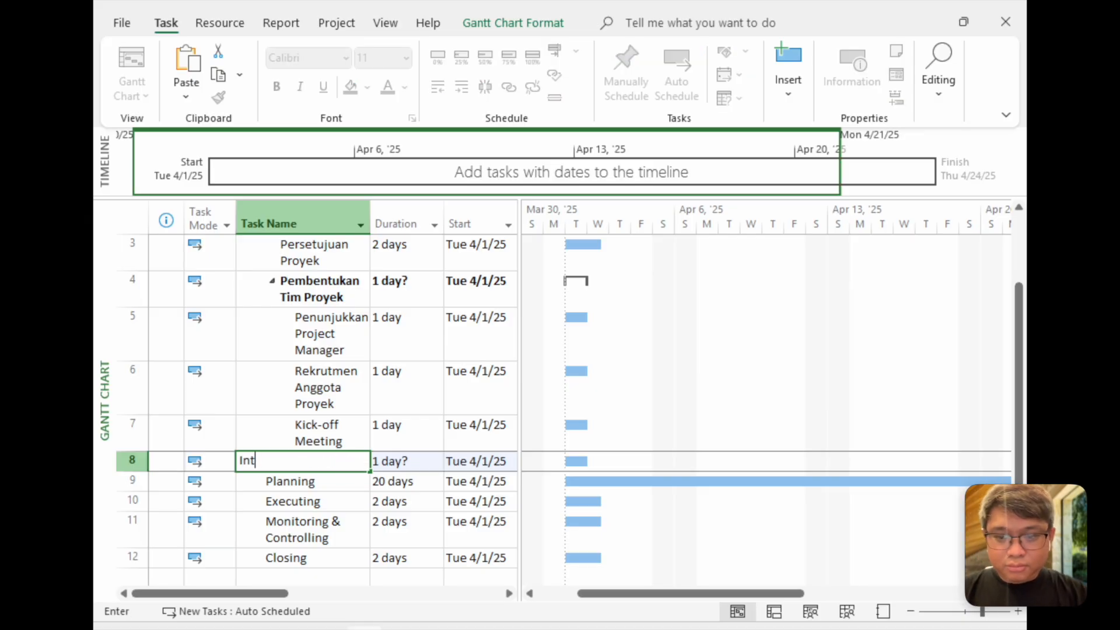
{"action": "type", "text": " Selesai"}
{"action": "key", "text": "Return"}
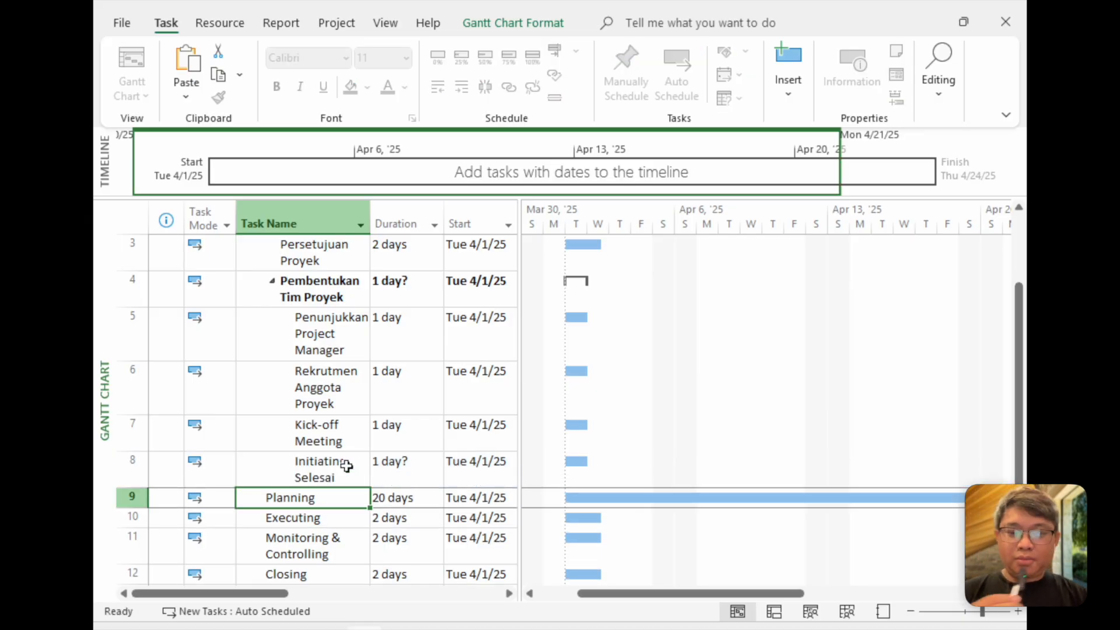
Make Initiating Selesai a milestone by setting its duration to 0 days
{"action": "left_click", "coordinate": [347, 467]}
{"action": "left_click", "coordinate": [392, 463]}
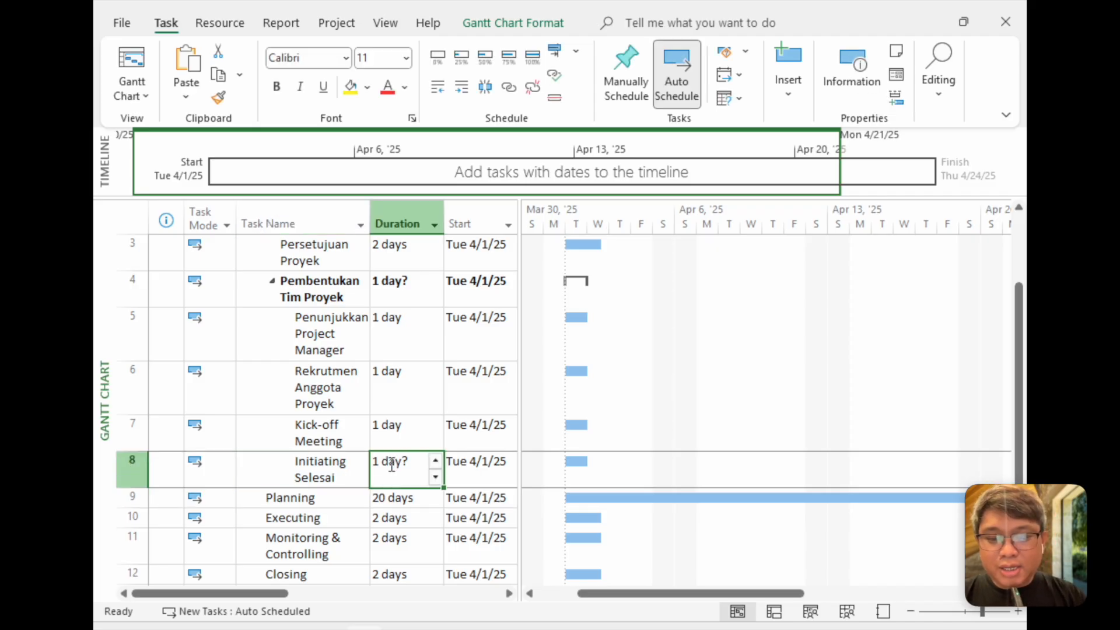
{"action": "type", "text": "0"}
{"action": "key", "text": "Return"}
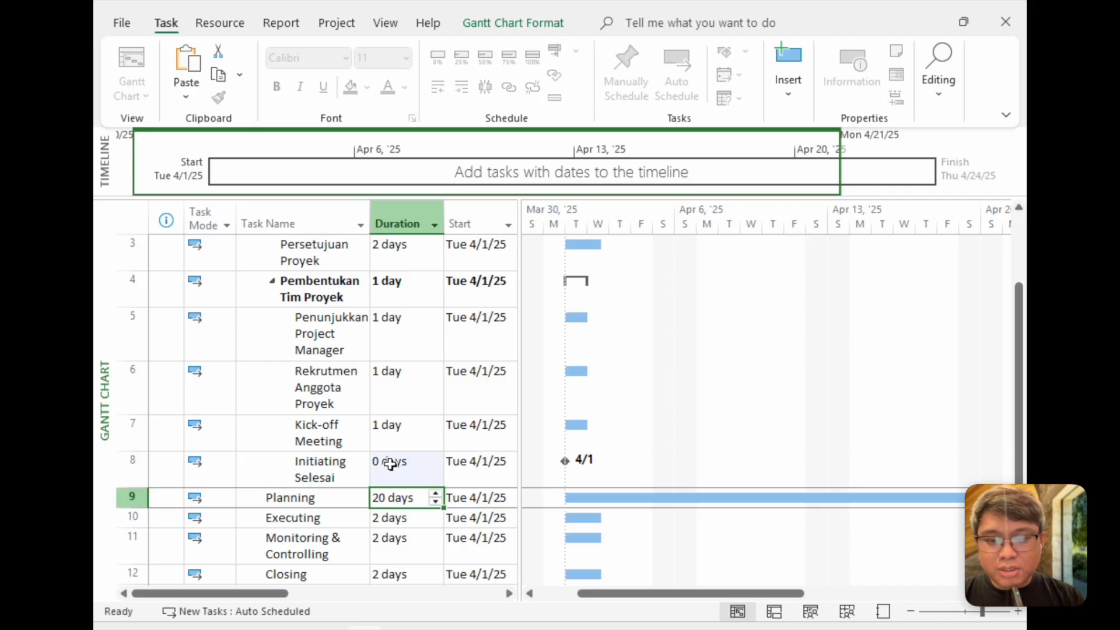
Outdent Initiating Selesai to the same outline level as the Initiating and Planning phases
{"action": "left_click", "coordinate": [564, 461]}
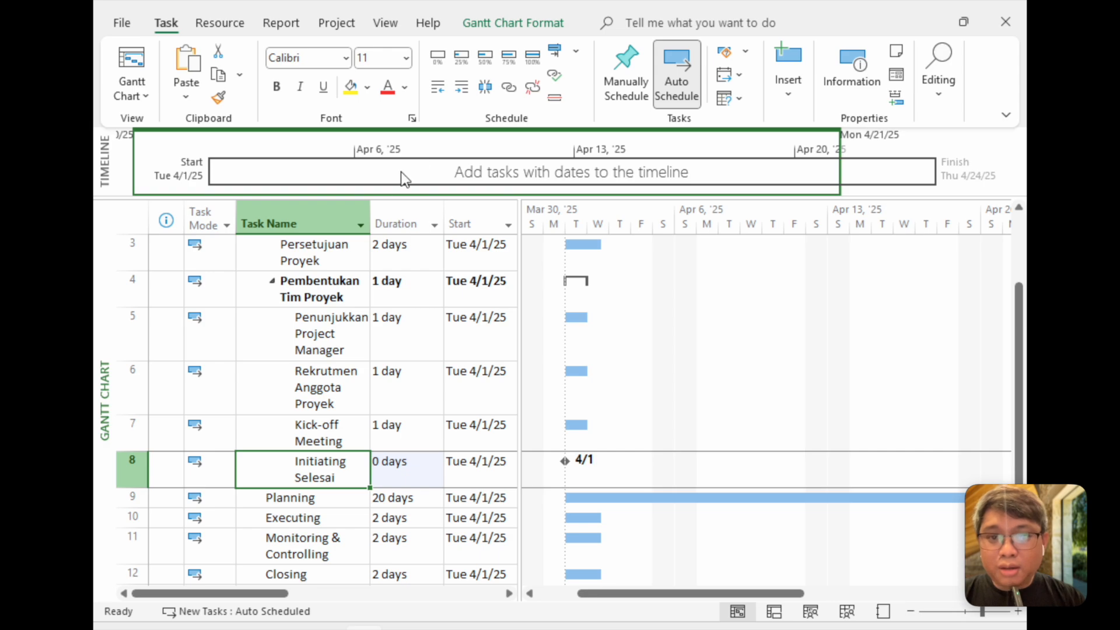
{"action": "left_click", "coordinate": [439, 87]}
{"action": "left_click", "coordinate": [439, 88]}
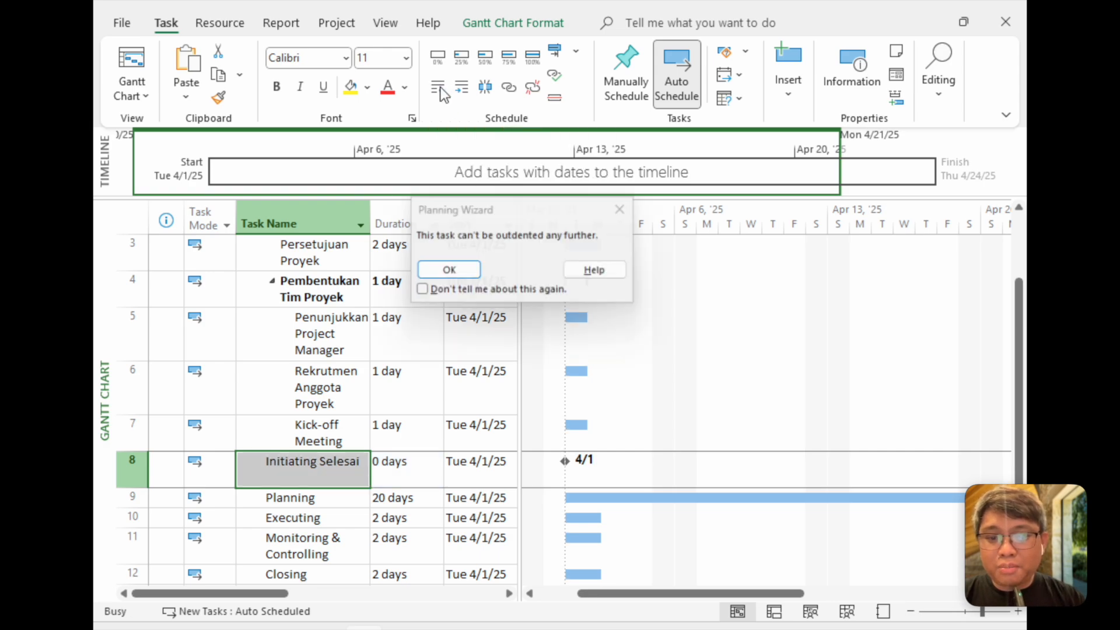
{"action": "left_click", "coordinate": [471, 273]}
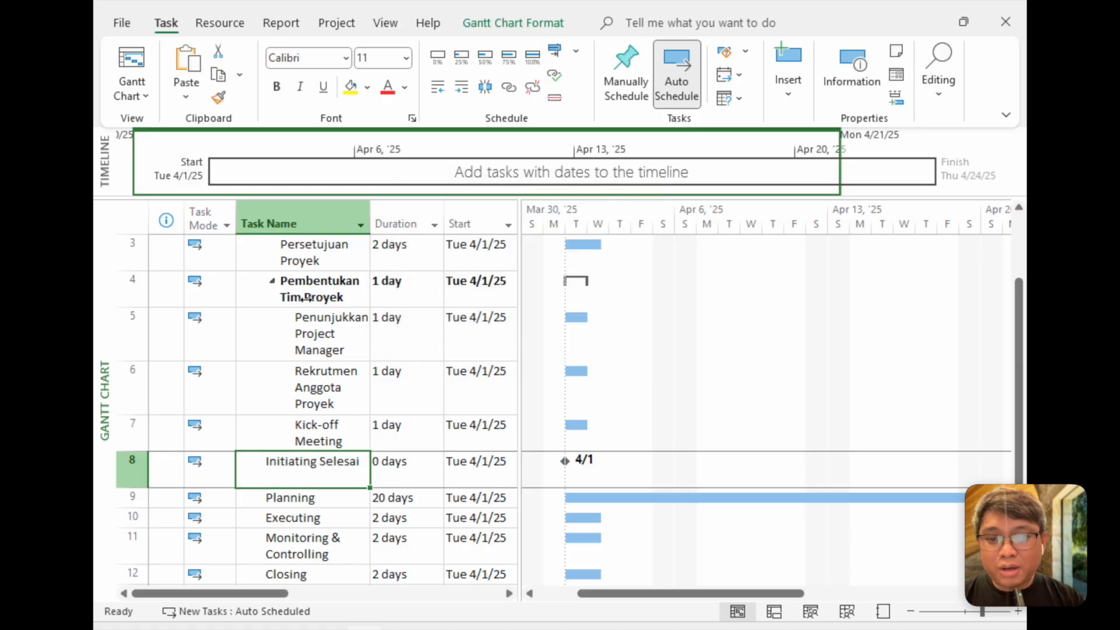
Collapse the Initiating phase to check the outline level of Initiating Selesai, and expand it again
{"action": "scroll", "coordinate": [272, 299], "scroll_direction": "up", "scroll_amount": 1}
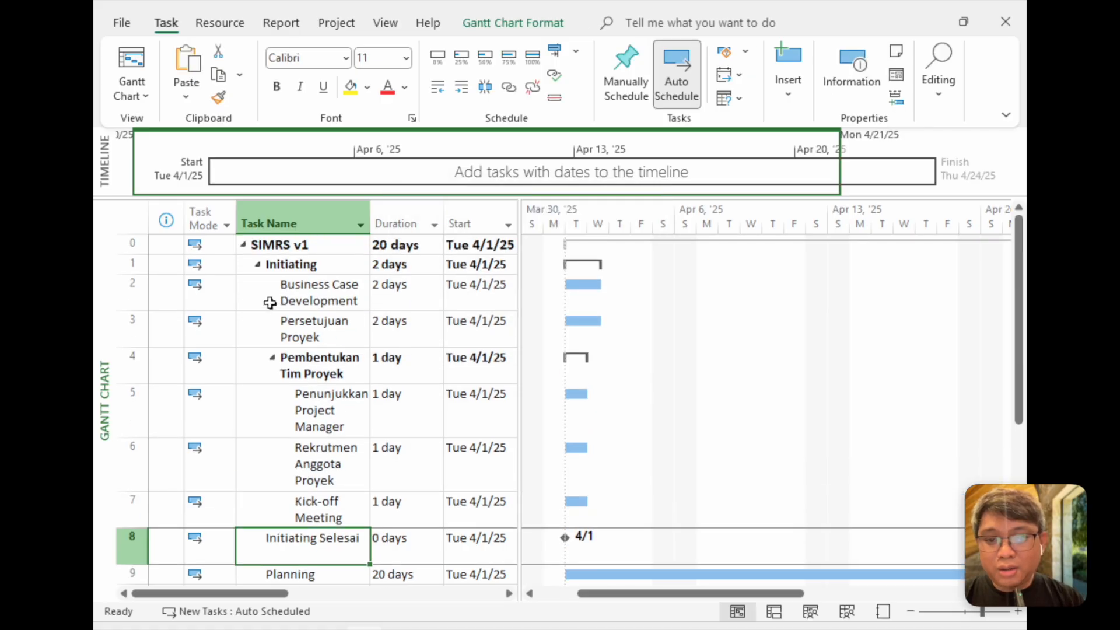
{"action": "left_click", "coordinate": [257, 265]}
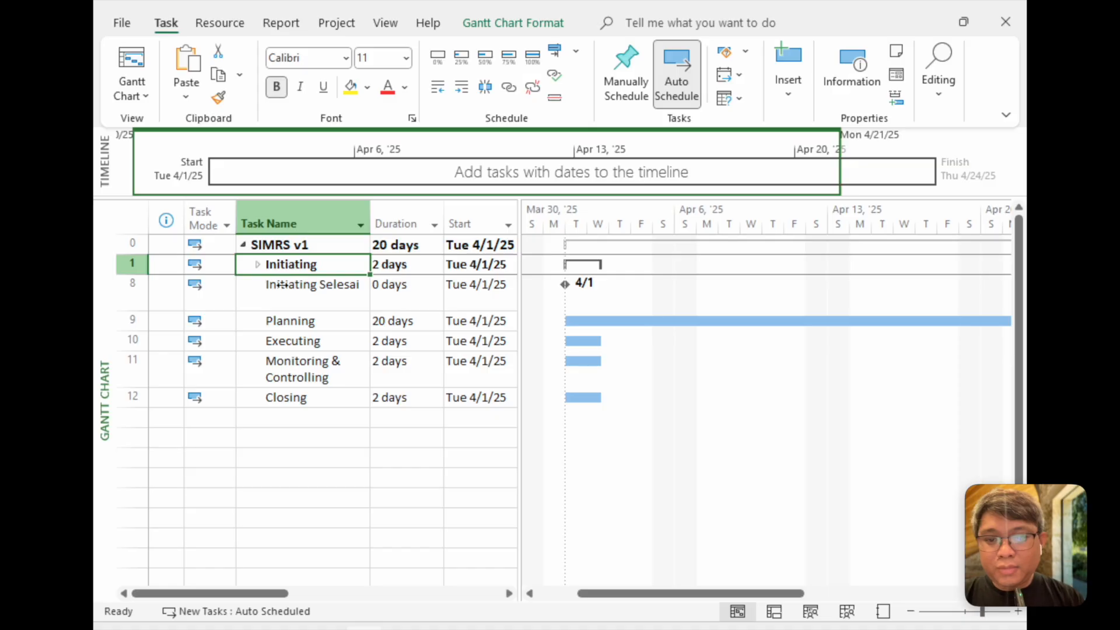
{"action": "left_click", "coordinate": [282, 285]}
{"action": "left_click", "coordinate": [315, 262]}
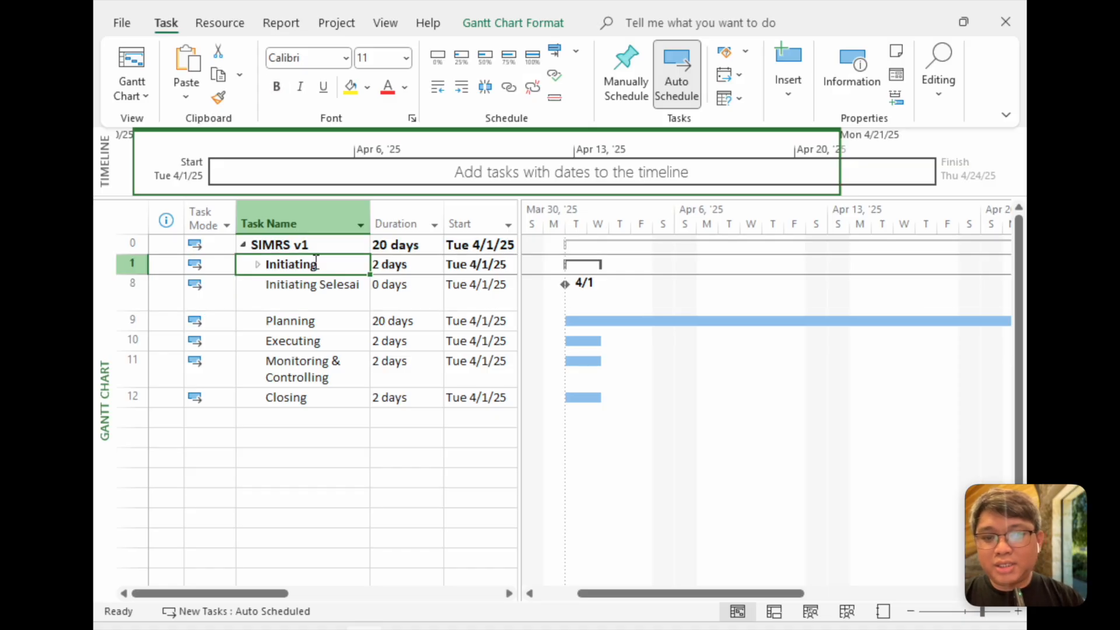
{"action": "key", "text": "Down"}
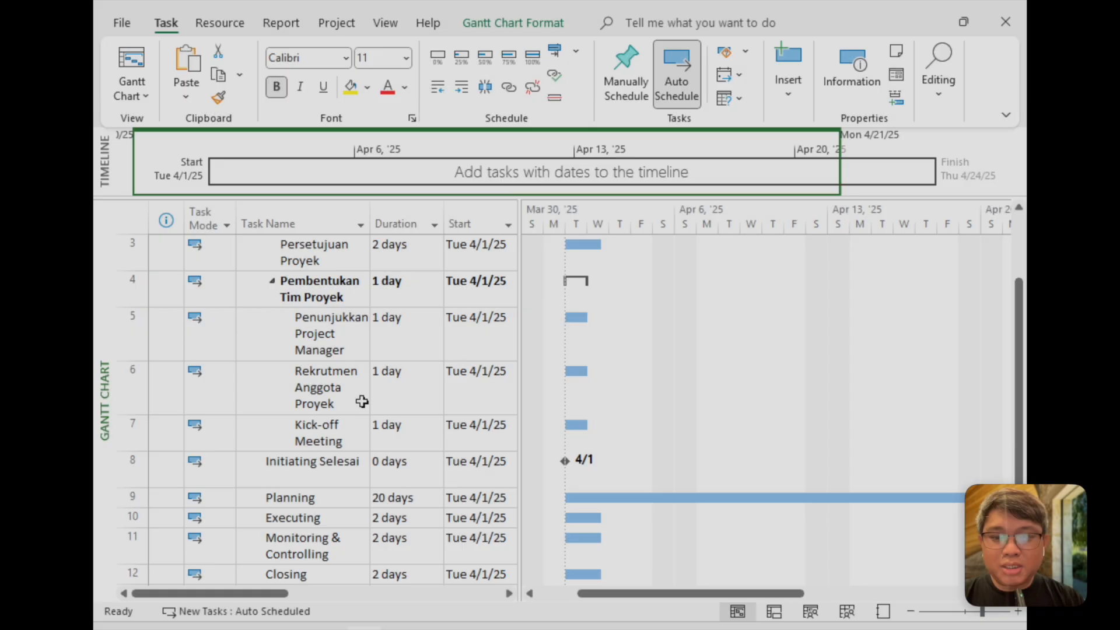
{"action": "scroll", "coordinate": [362, 401], "scroll_direction": "up", "scroll_amount": 3}
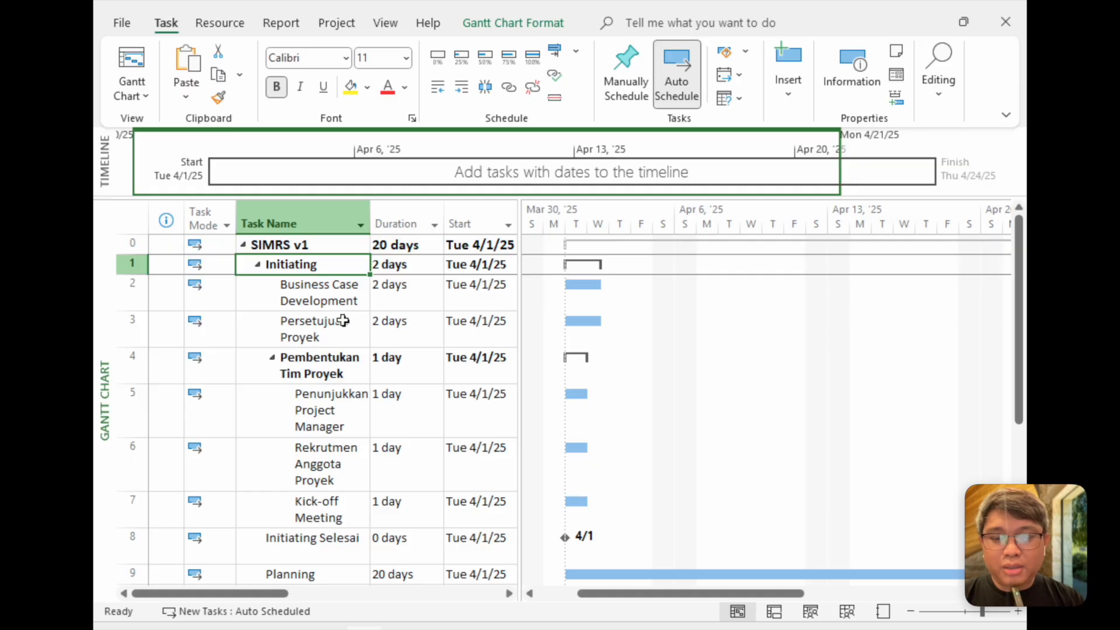
Widen the task table to reveal the Finish, Predecessors and Resource Names columns
{"action": "left_click", "coordinate": [336, 296]}
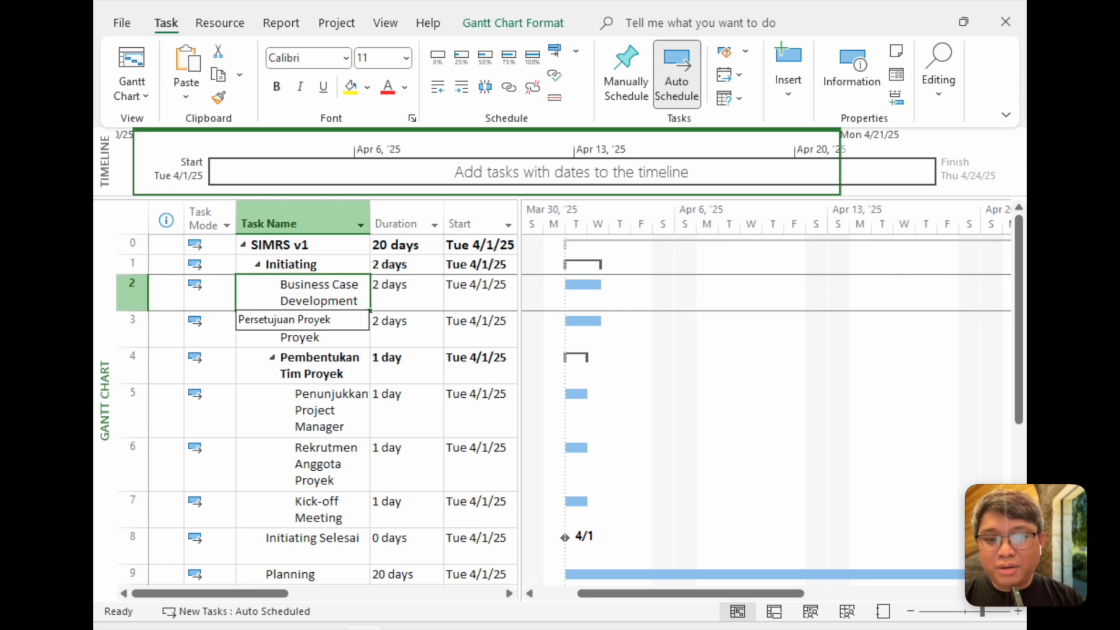
{"action": "left_click", "coordinate": [340, 340]}
{"action": "left_click", "coordinate": [333, 371]}
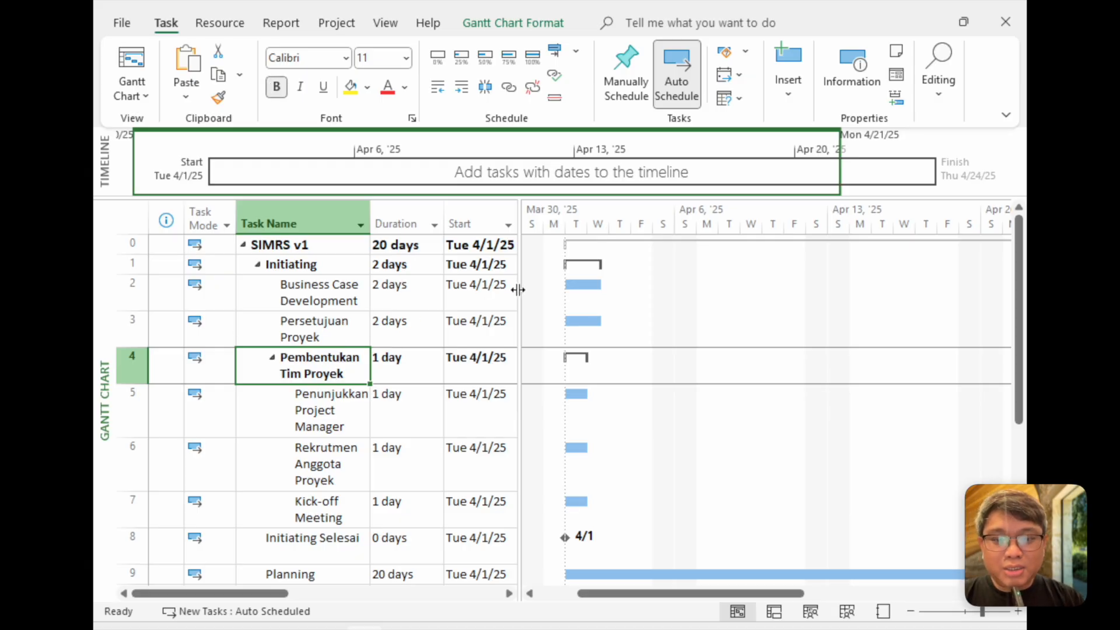
{"action": "left_click_drag", "start_coordinate": [518, 290], "coordinate": [797, 290]}
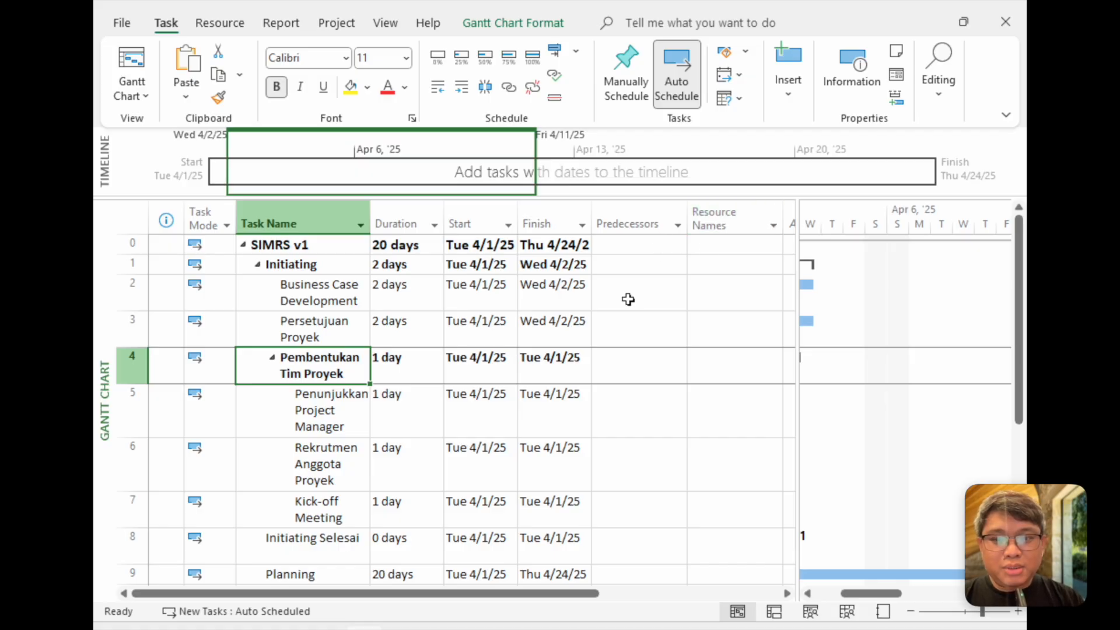
{"action": "left_click", "coordinate": [348, 293]}
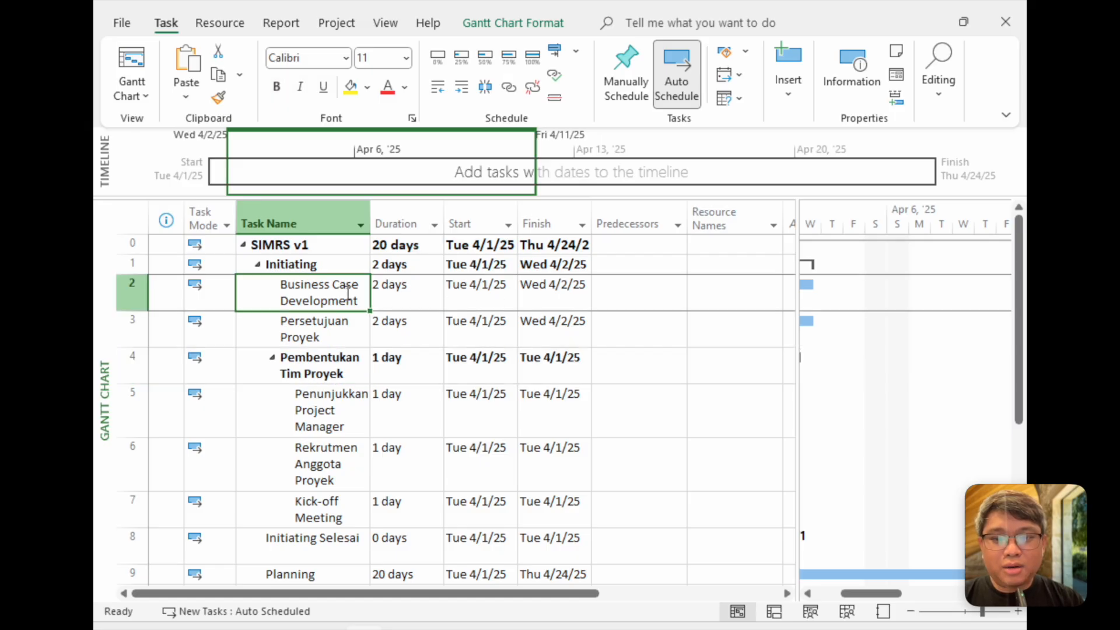
{"action": "left_click", "coordinate": [328, 330]}
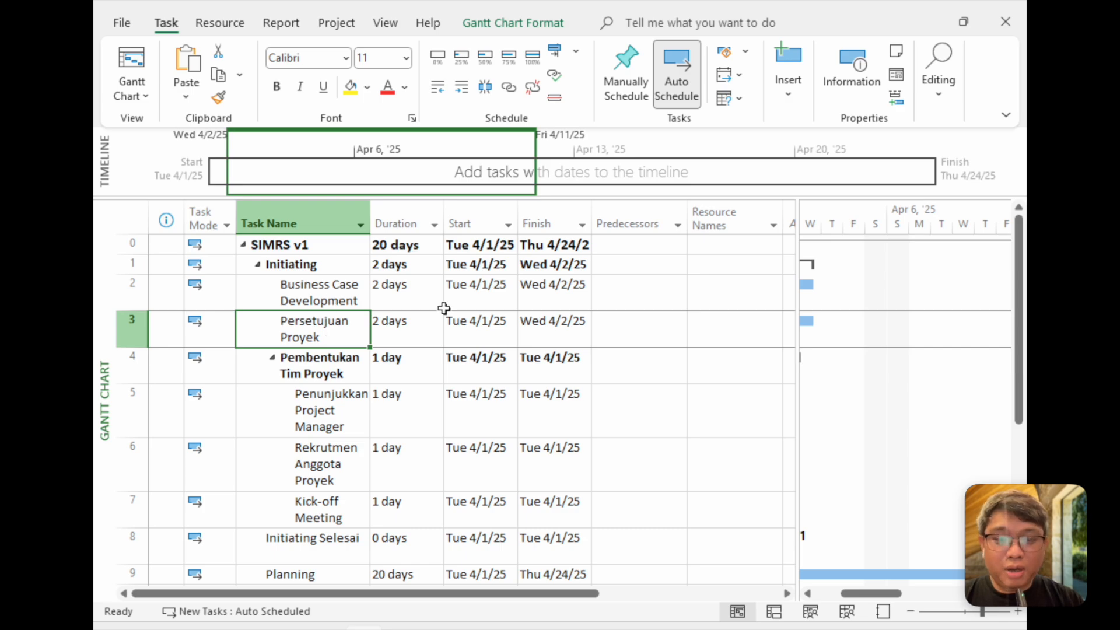
{"action": "left_click", "coordinate": [333, 328]}
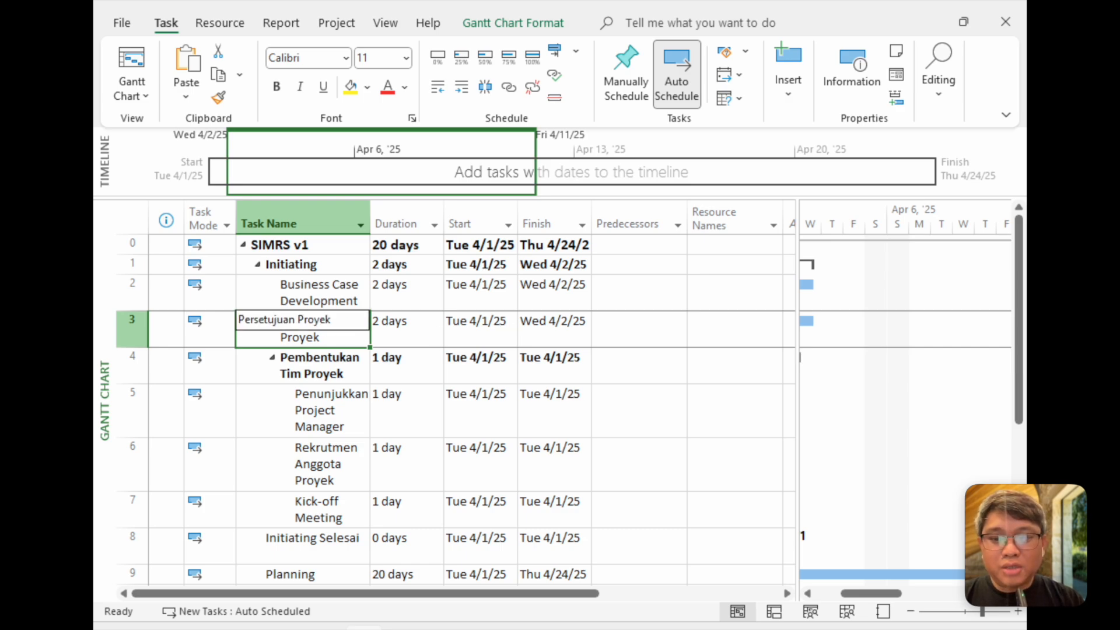
{"action": "key", "text": "Escape"}
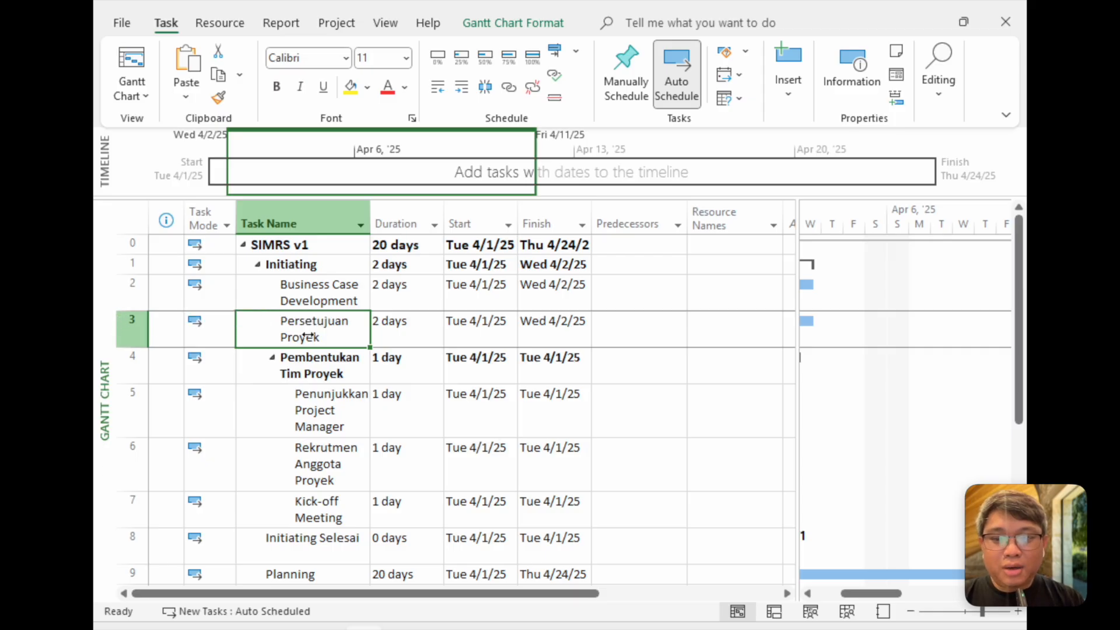
{"action": "left_click", "coordinate": [269, 329]}
{"action": "key", "text": "Escape"}
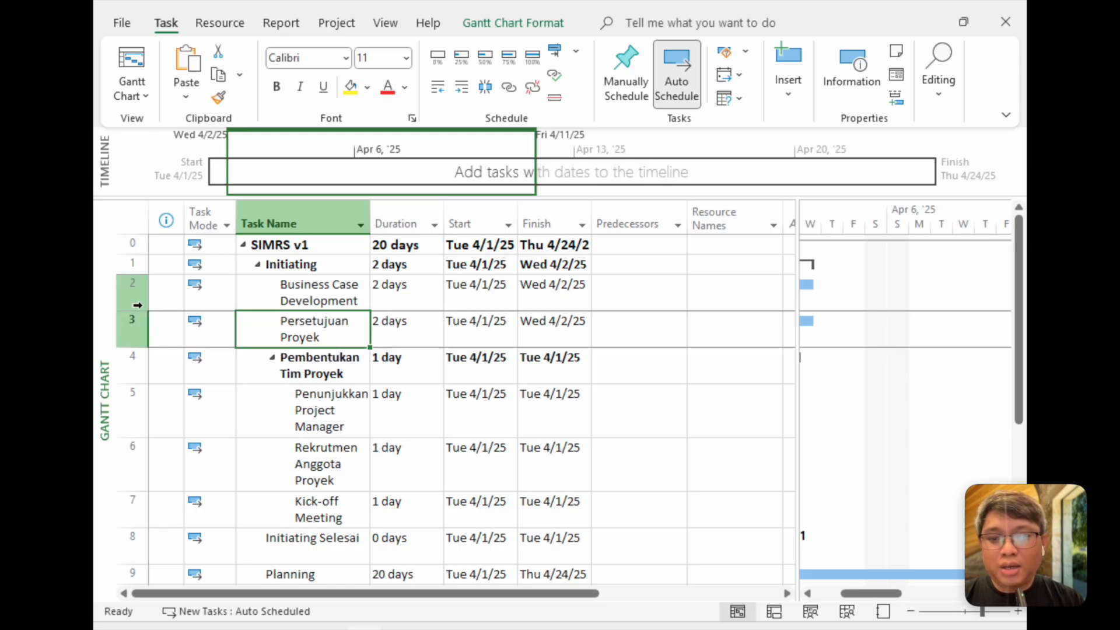
Set task 2, Business Case Development, as the predecessor of Persetujuan Proyek
{"action": "left_click", "coordinate": [631, 327]}
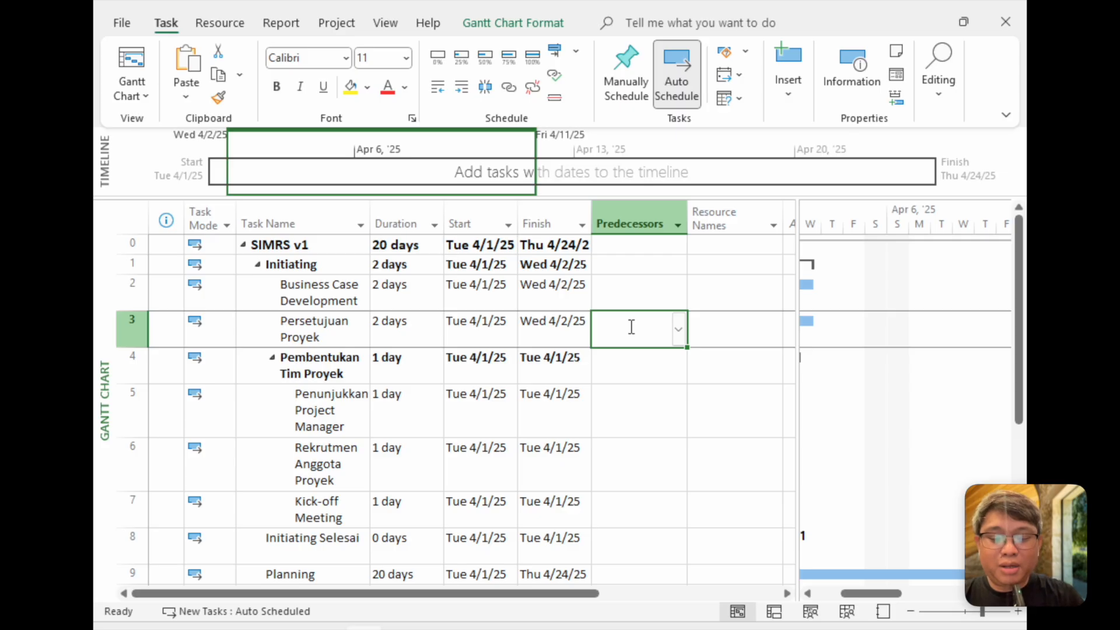
{"action": "type", "text": "2"}
{"action": "key", "text": "Return"}
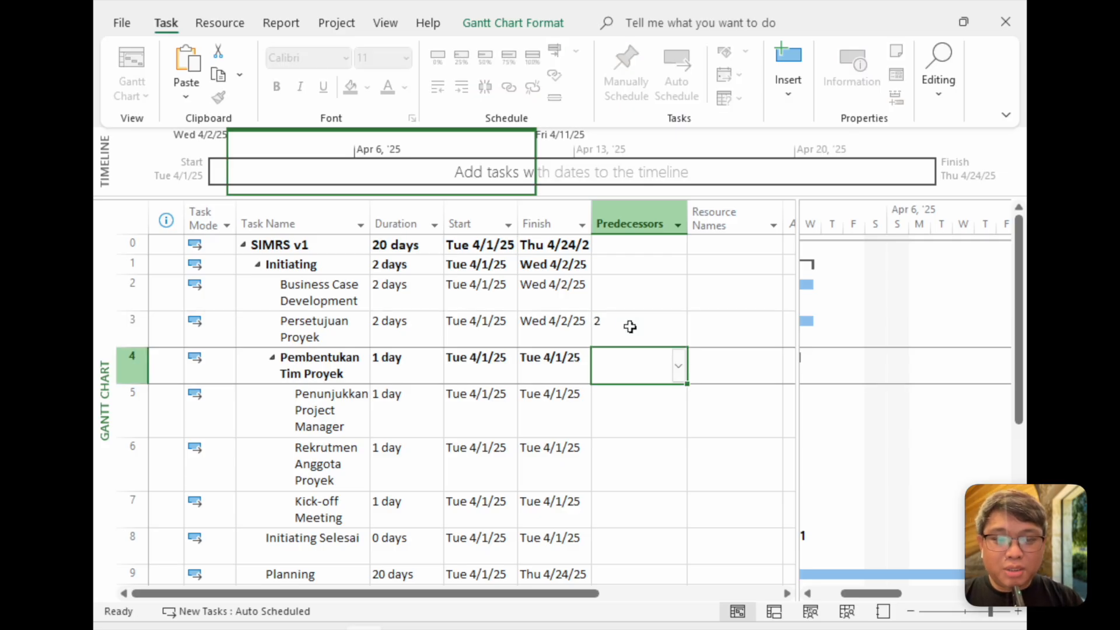
Narrow the task table slightly and examine the chart's dependency between Business Case Development and Persetujuan Proyek
{"action": "left_click_drag", "start_coordinate": [799, 343], "coordinate": [776, 342]}
{"action": "scroll", "coordinate": [809, 339], "scroll_direction": "left", "scroll_amount": 2}
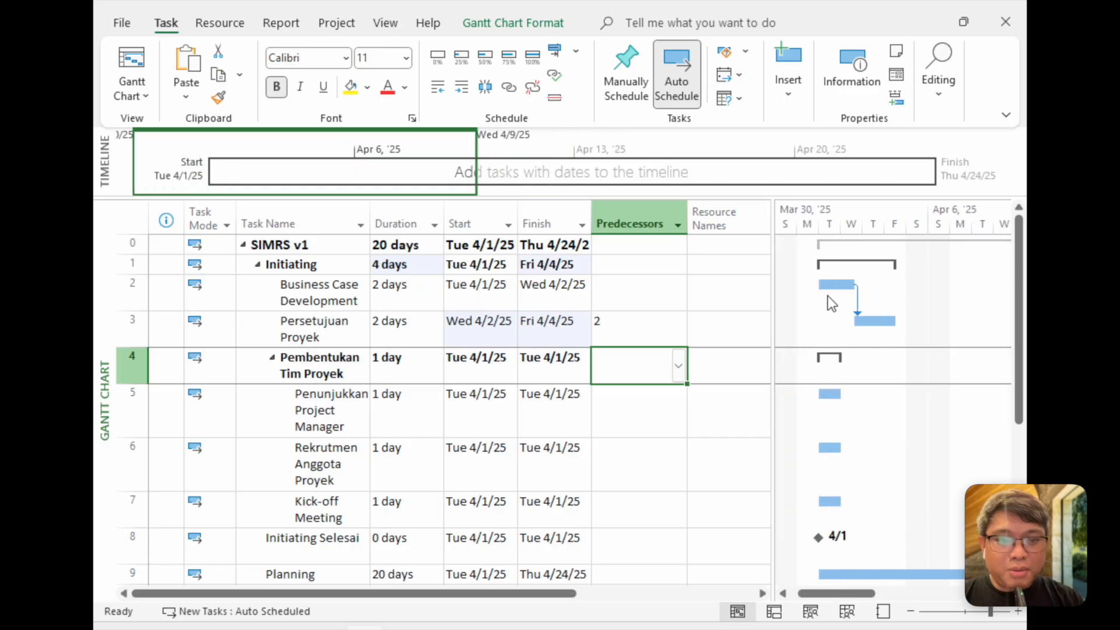
{"action": "left_click", "coordinate": [318, 294]}
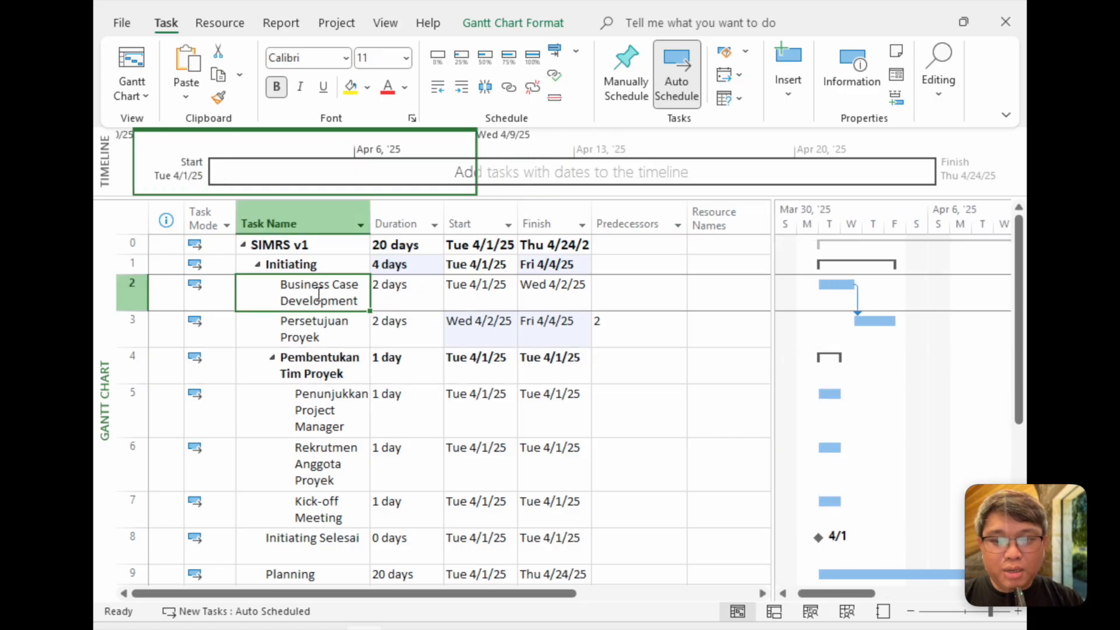
{"action": "left_click", "coordinate": [317, 325]}
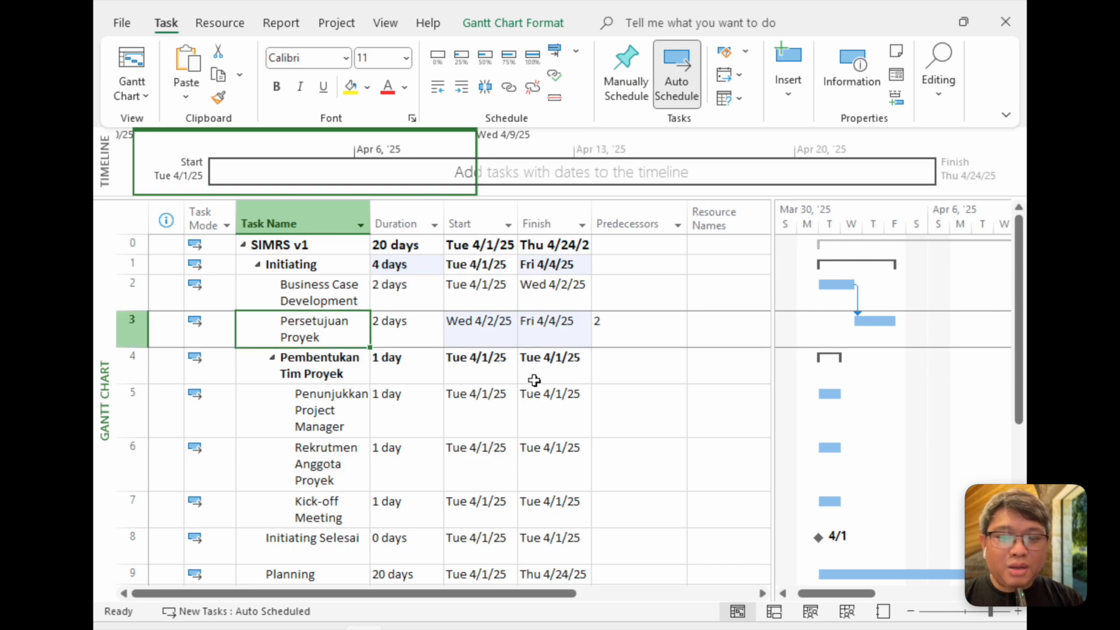
Set predecessors 3, 5 and 6 for Penunjukkan Project Manager, Rekrutmen Anggota Proyek and Kick-off Meeting respectively
{"action": "left_click", "coordinate": [321, 368]}
{"action": "left_click", "coordinate": [628, 404]}
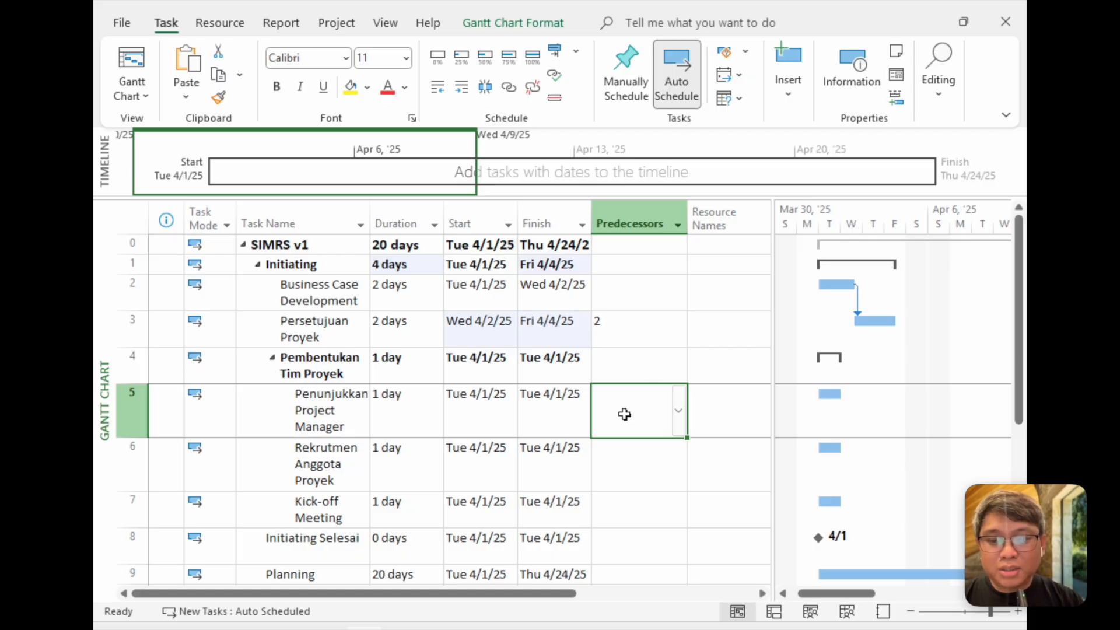
{"action": "type", "text": "3"}
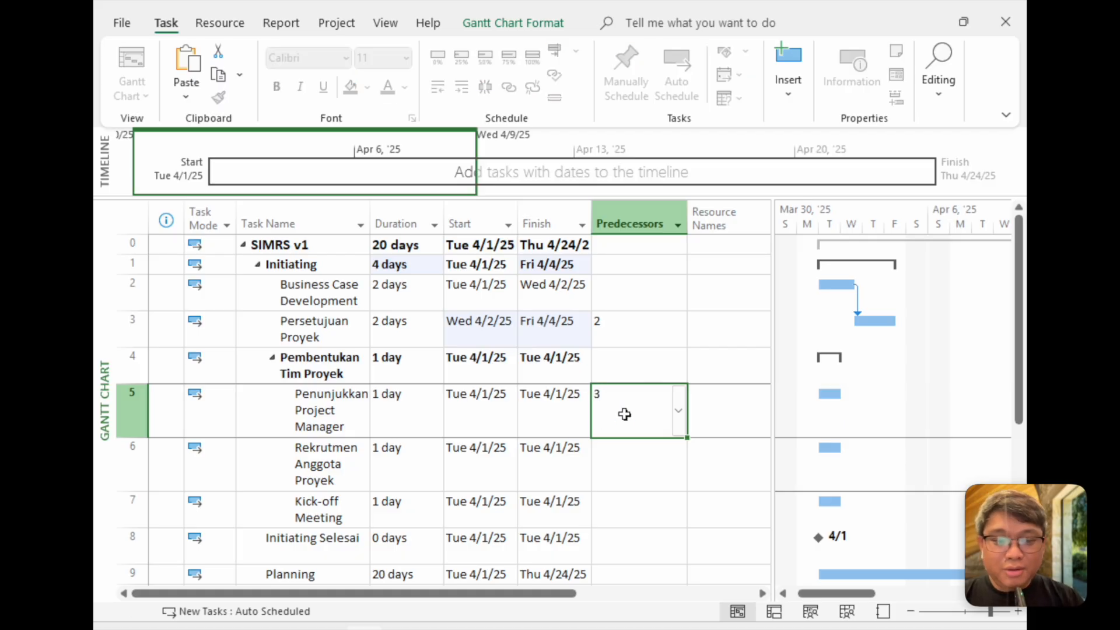
{"action": "key", "text": "Return"}
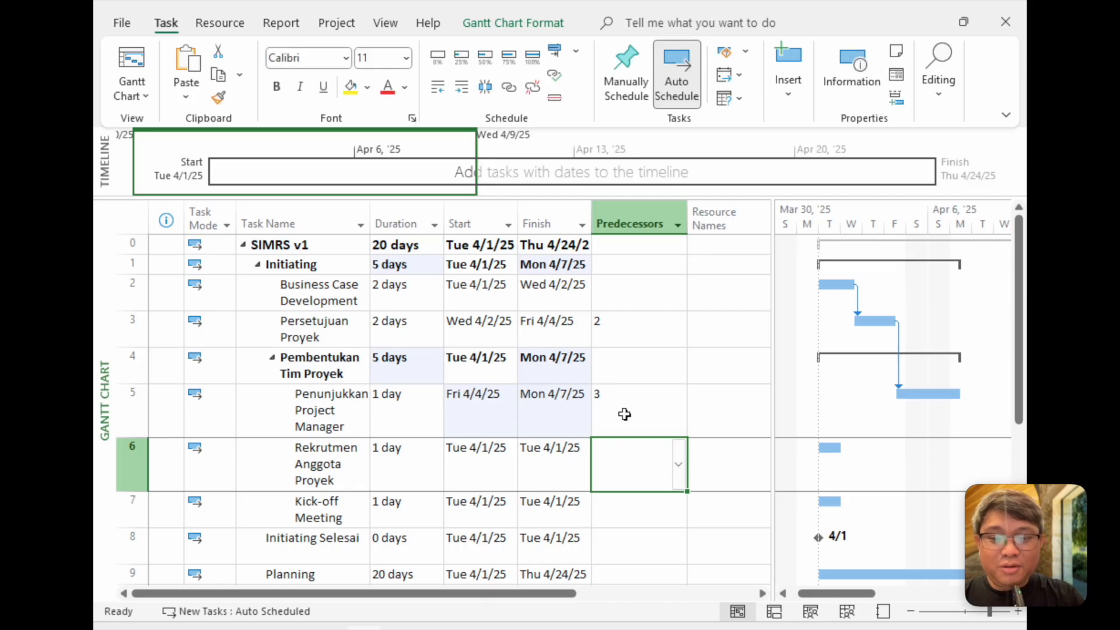
{"action": "type", "text": "5"}
{"action": "key", "text": "Return"}
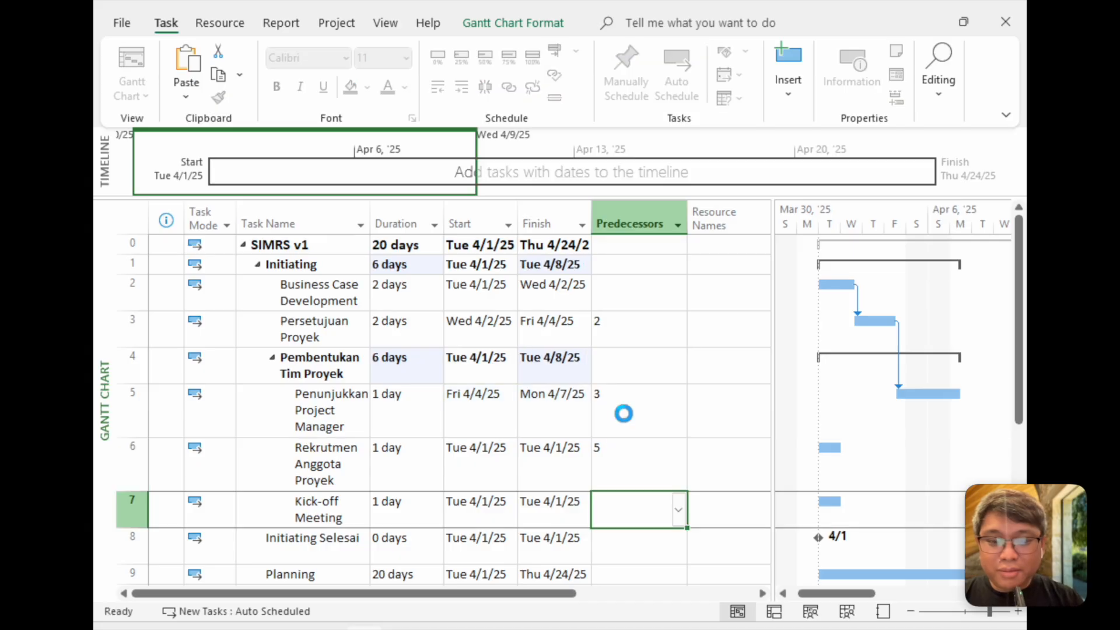
{"action": "type", "text": "6"}
{"action": "key", "text": "Return"}
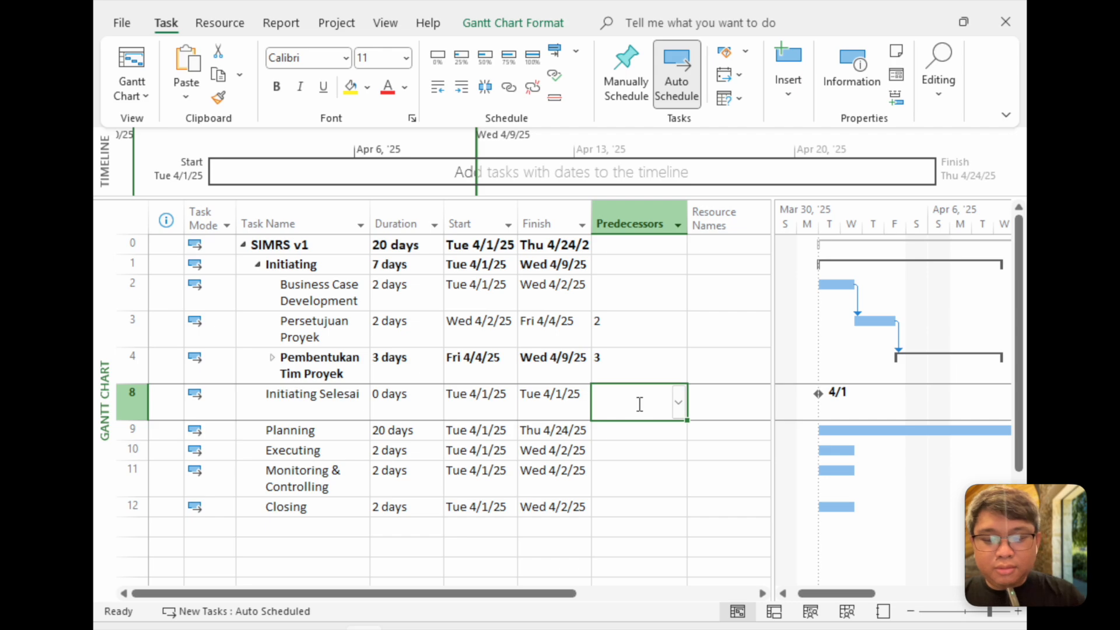
Set tasks 2, 3 and 4 as the predecessors of the Initiating Selesai milestone
{"action": "type", "text": "2,3"}
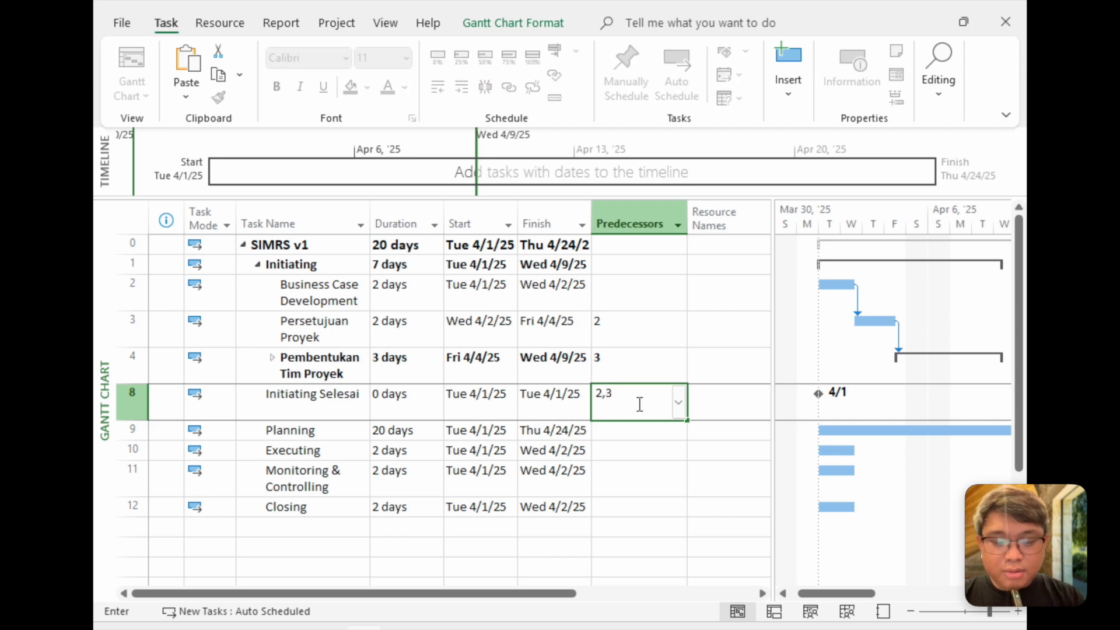
{"action": "type", "text": ","}
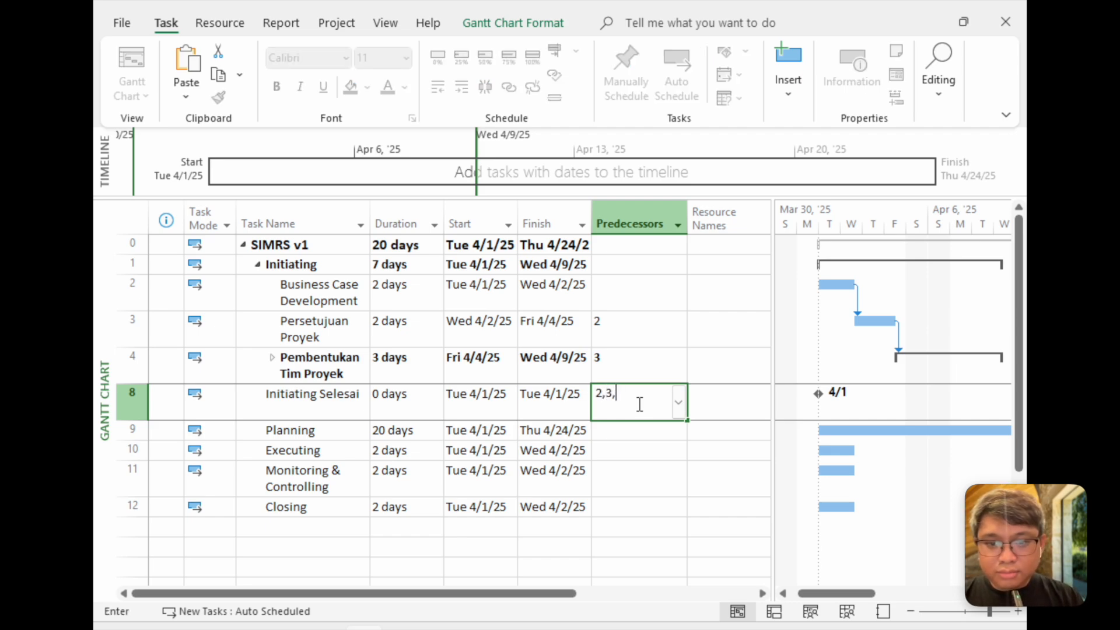
{"action": "type", "text": "4"}
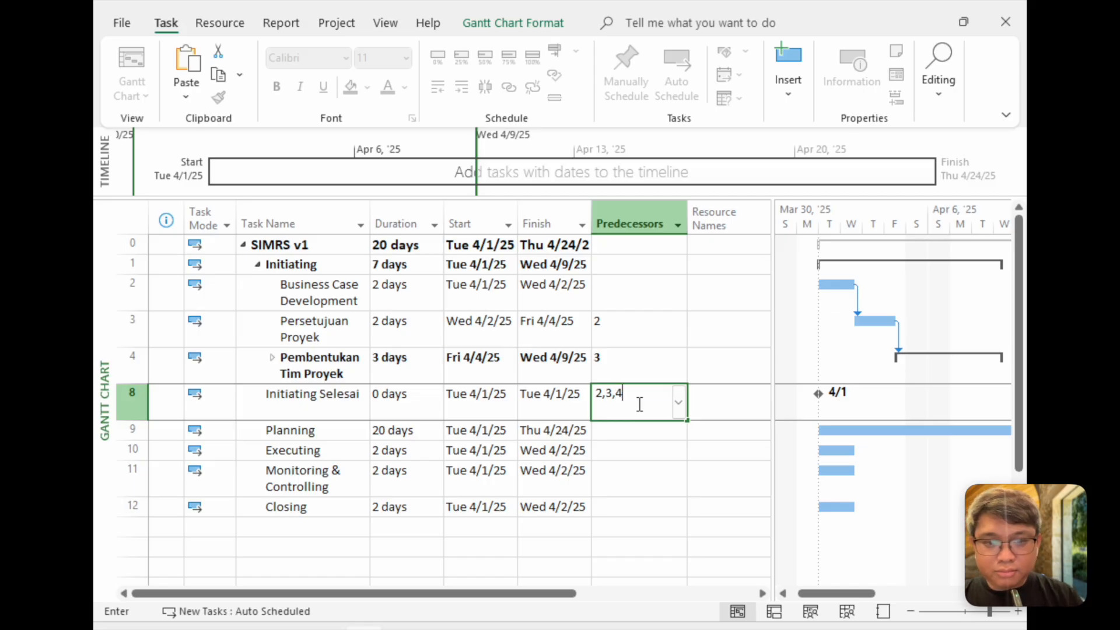
{"action": "key", "text": "Return"}
{"action": "left_click", "coordinate": [612, 399]}
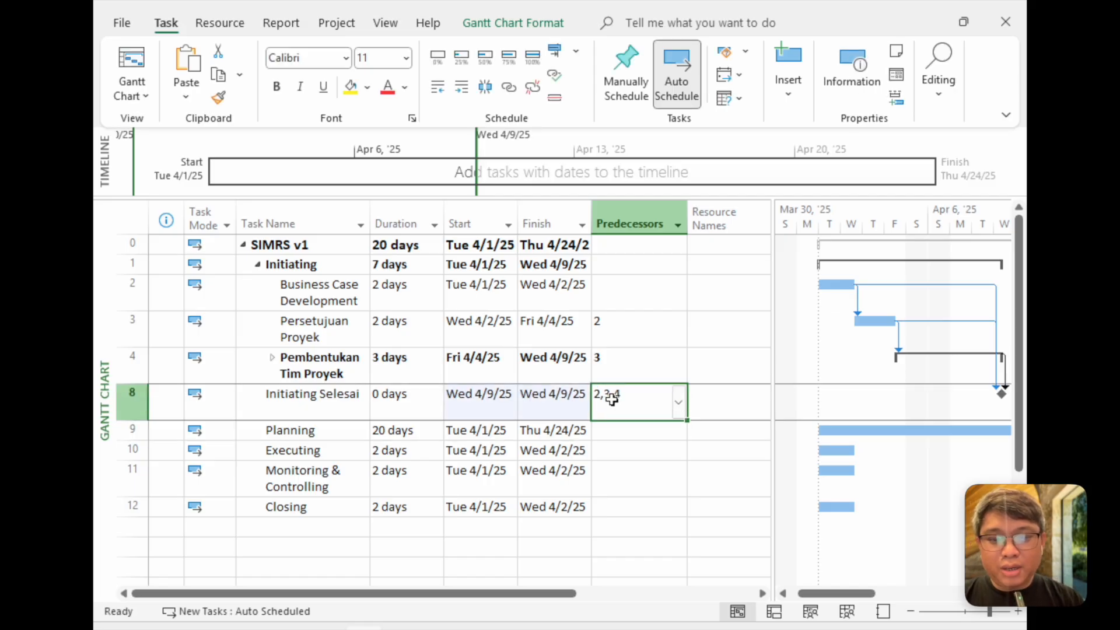
Expand Pembentukan Tim Proyek and examine the predecessor links leading to Initiating Selesai
{"action": "left_click", "coordinate": [272, 357]}
{"action": "scroll", "coordinate": [600, 353], "scroll_direction": "down", "scroll_amount": 2}
{"action": "scroll", "coordinate": [602, 353], "scroll_direction": "up", "scroll_amount": 1}
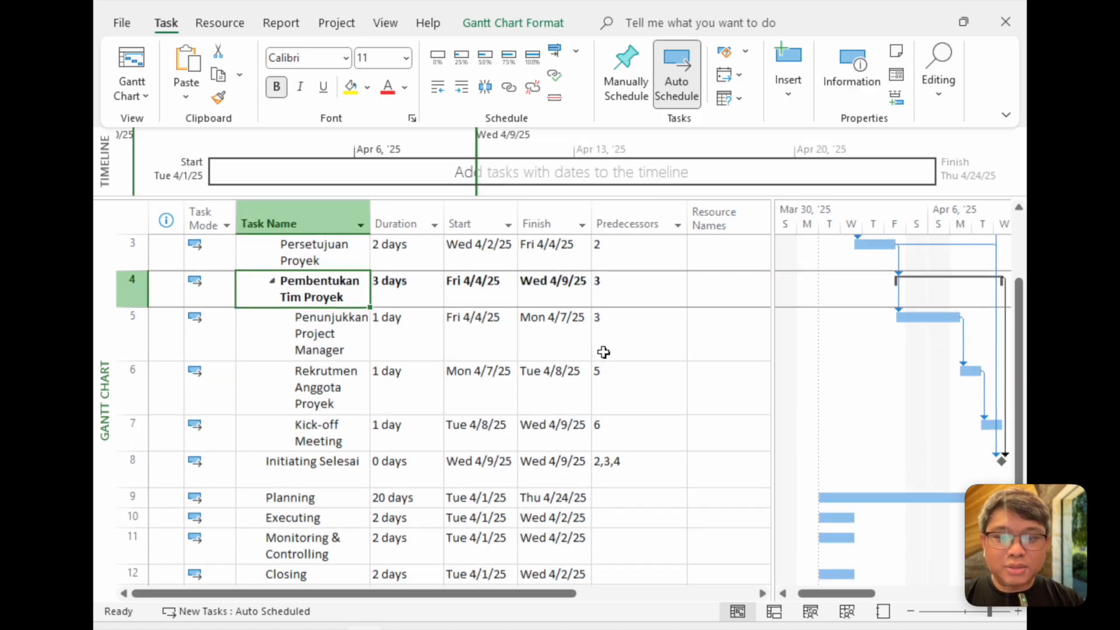
{"action": "left_click", "coordinate": [619, 464]}
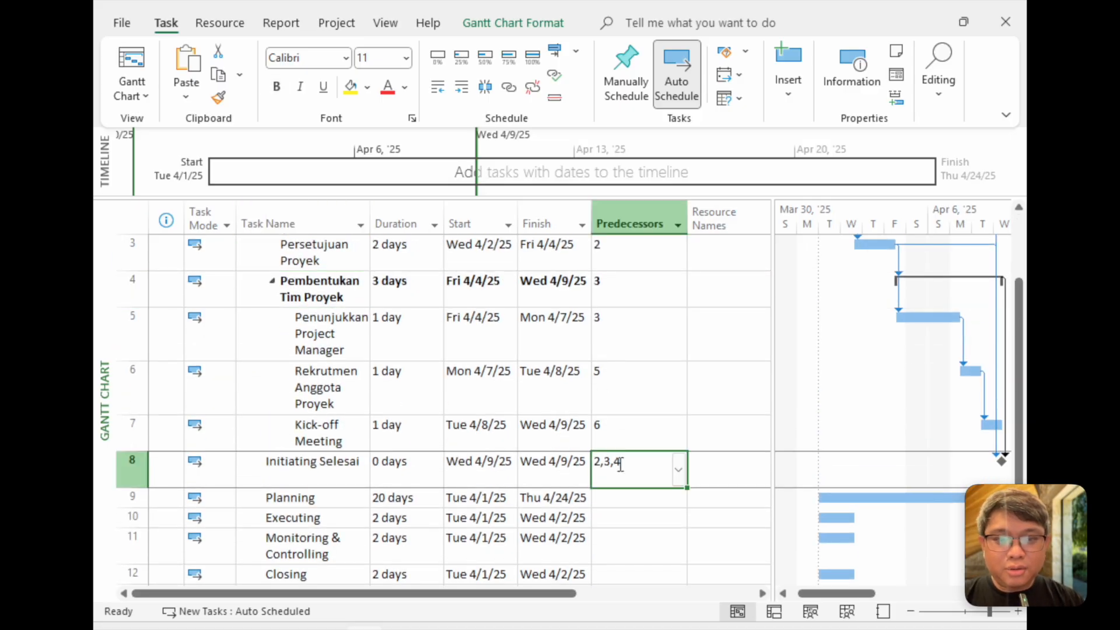
{"action": "scroll", "coordinate": [619, 465], "scroll_direction": "up", "scroll_amount": 1}
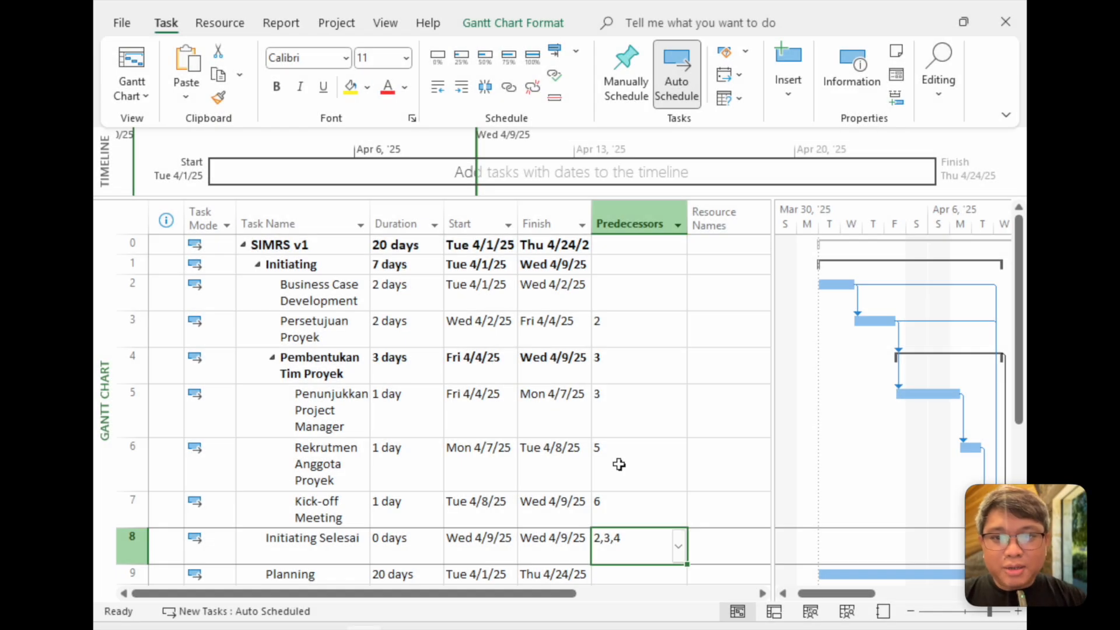
Enter the predecessor of Persetujuan Proyek explicitly as a finish-to-start link, 2FS
{"action": "left_click", "coordinate": [632, 333]}
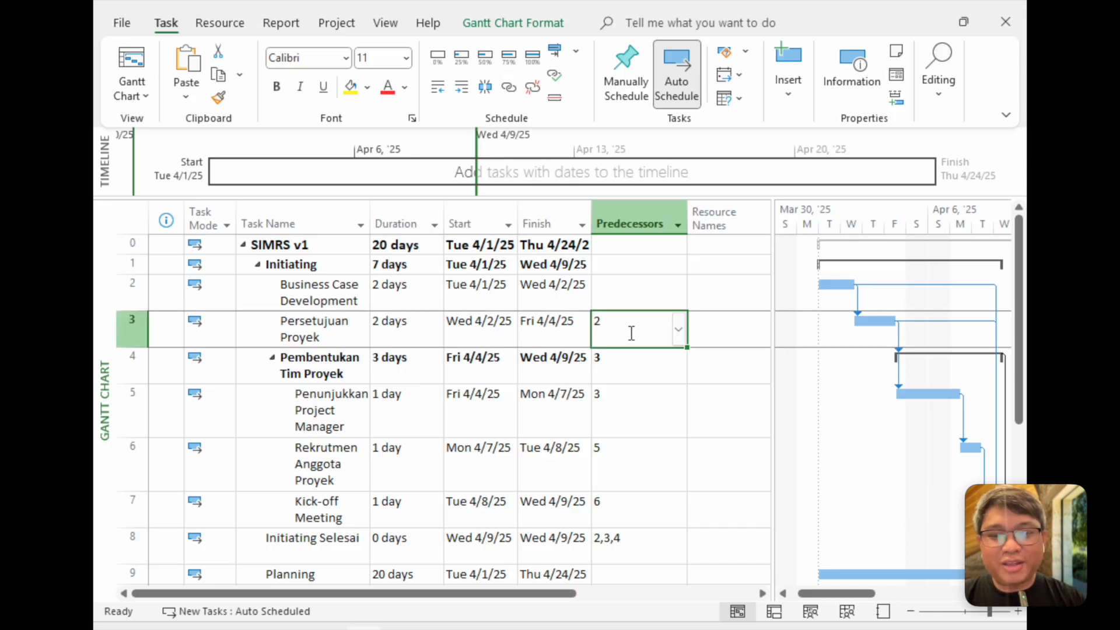
{"action": "left_click", "coordinate": [619, 324]}
{"action": "type", "text": "fs"}
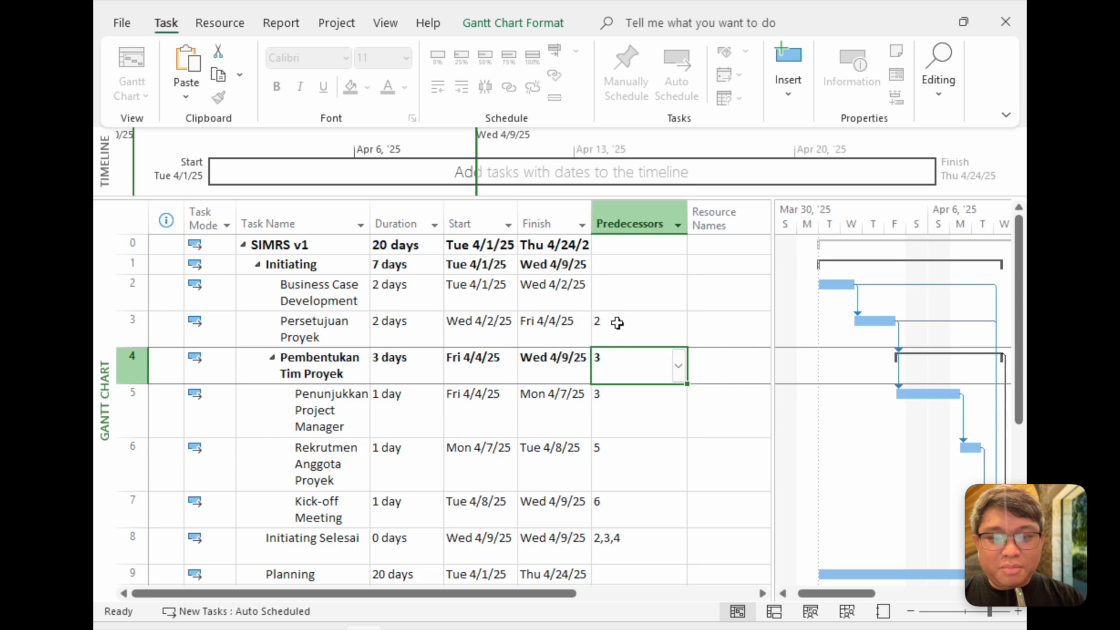
{"action": "left_click", "coordinate": [618, 323]}
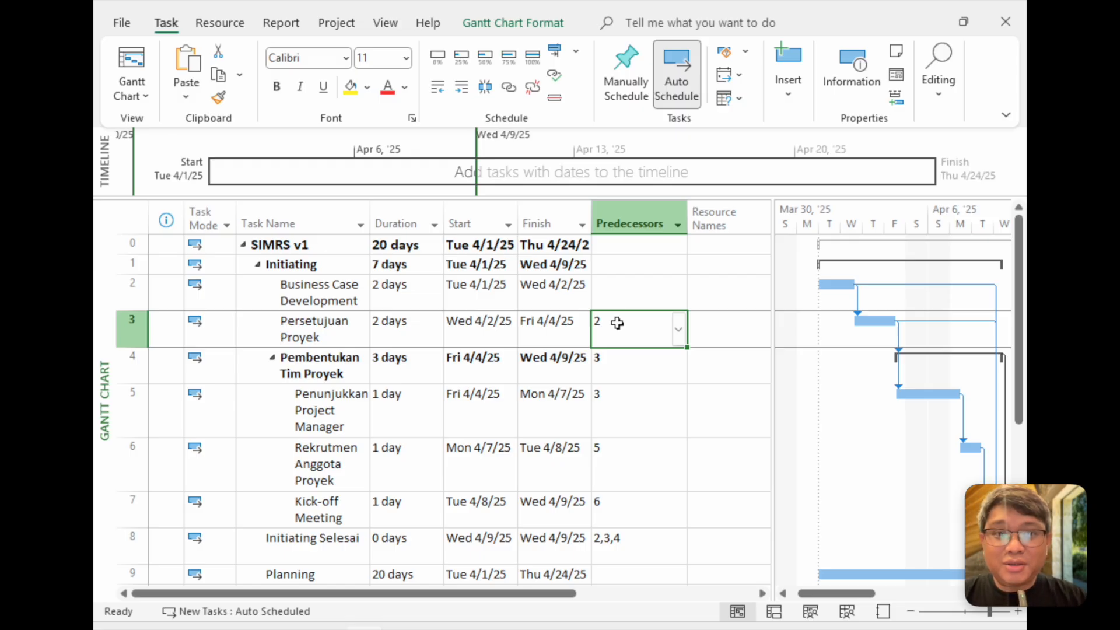
Set the duration of Persetujuan Proyek to 3 days
{"action": "left_click", "coordinate": [411, 329]}
{"action": "type", "text": "3"}
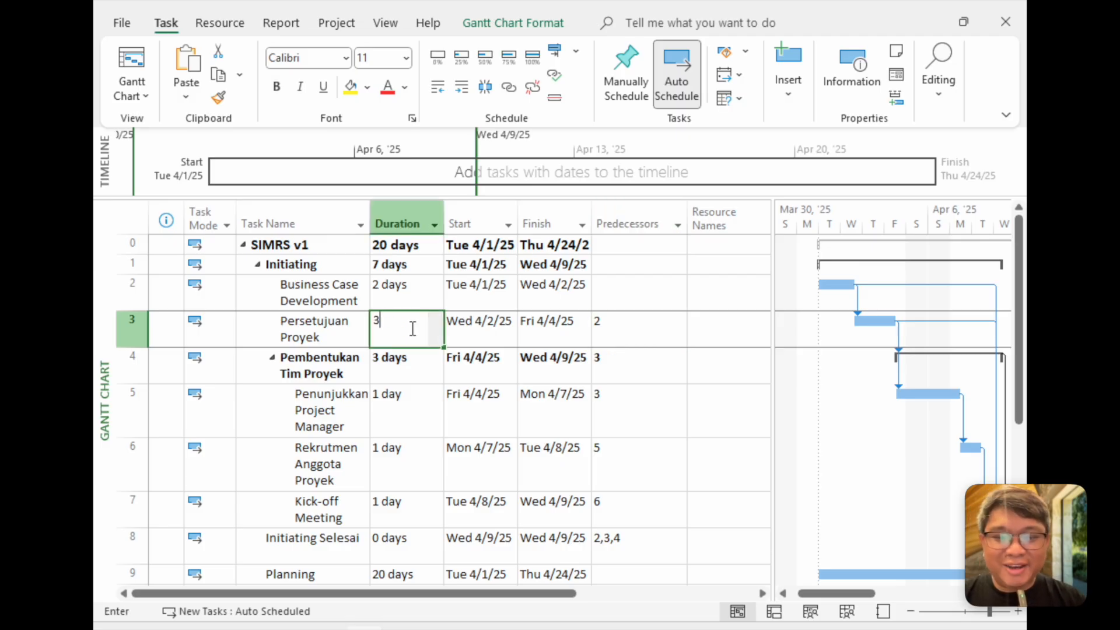
{"action": "key", "text": "Return"}
{"action": "left_click", "coordinate": [411, 329]}
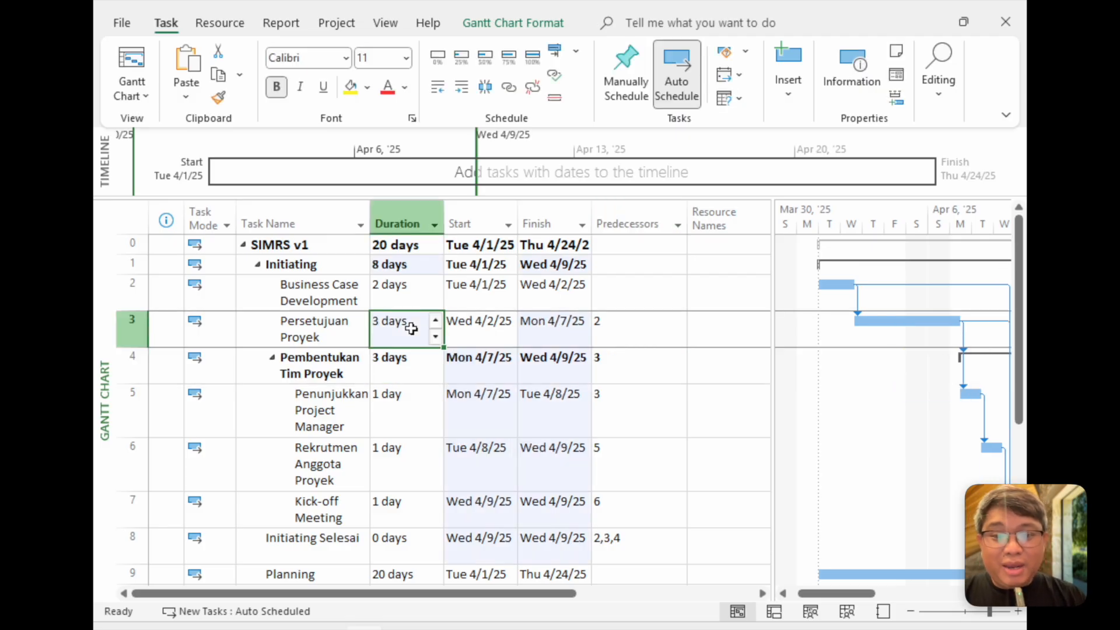
Set Persetujuan Proyek's predecessor to 2FF and compare the task with Business Case Development
{"action": "left_click", "coordinate": [632, 332]}
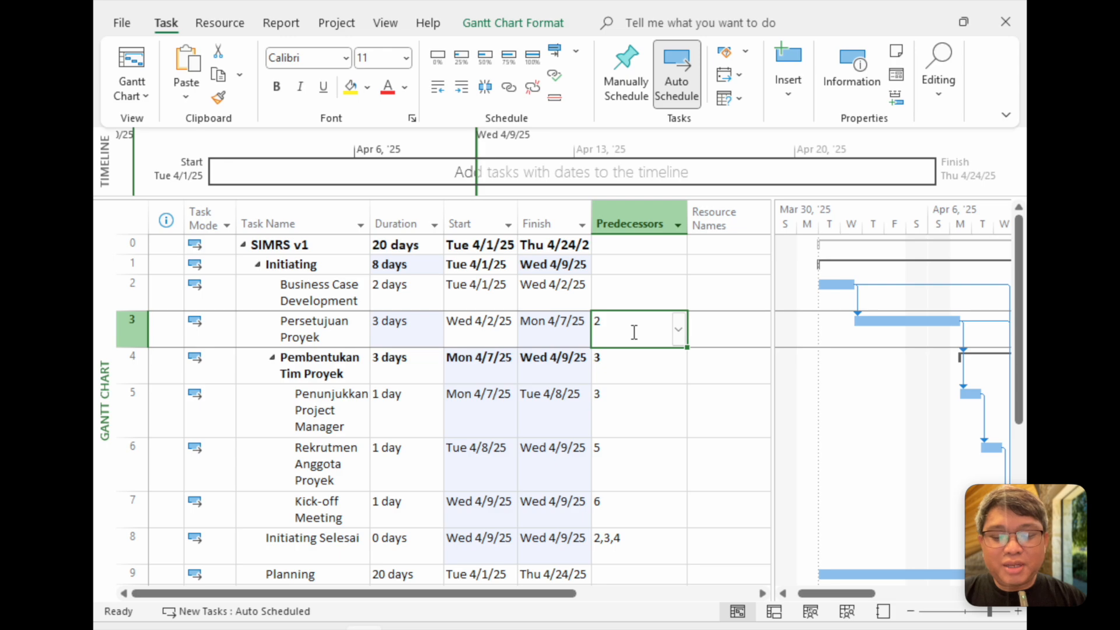
{"action": "type", "text": "ff"}
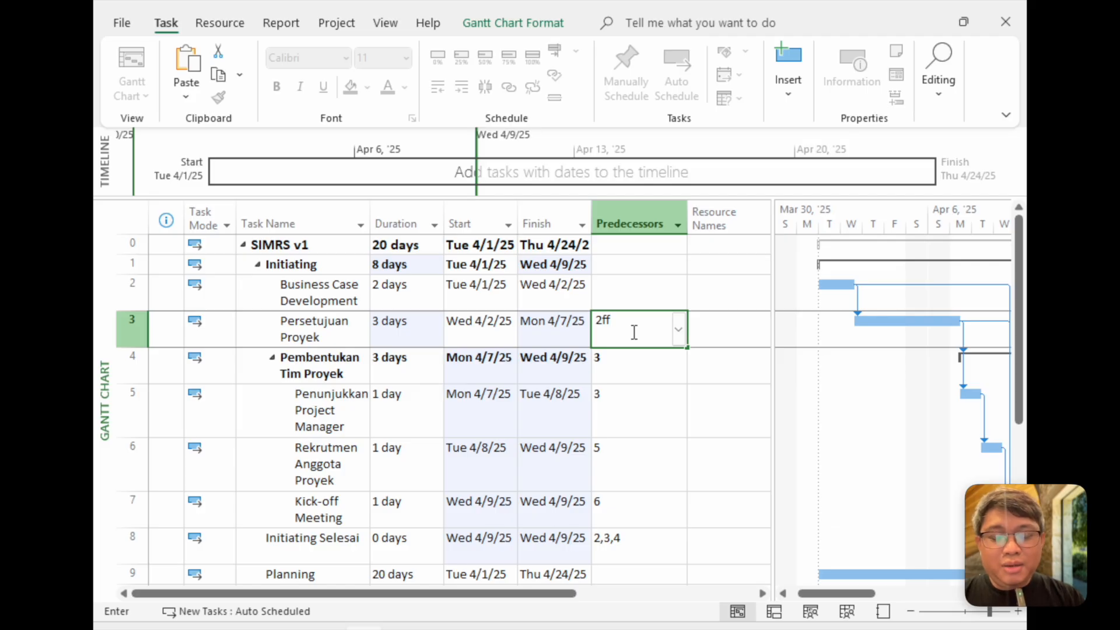
{"action": "key", "text": "Return"}
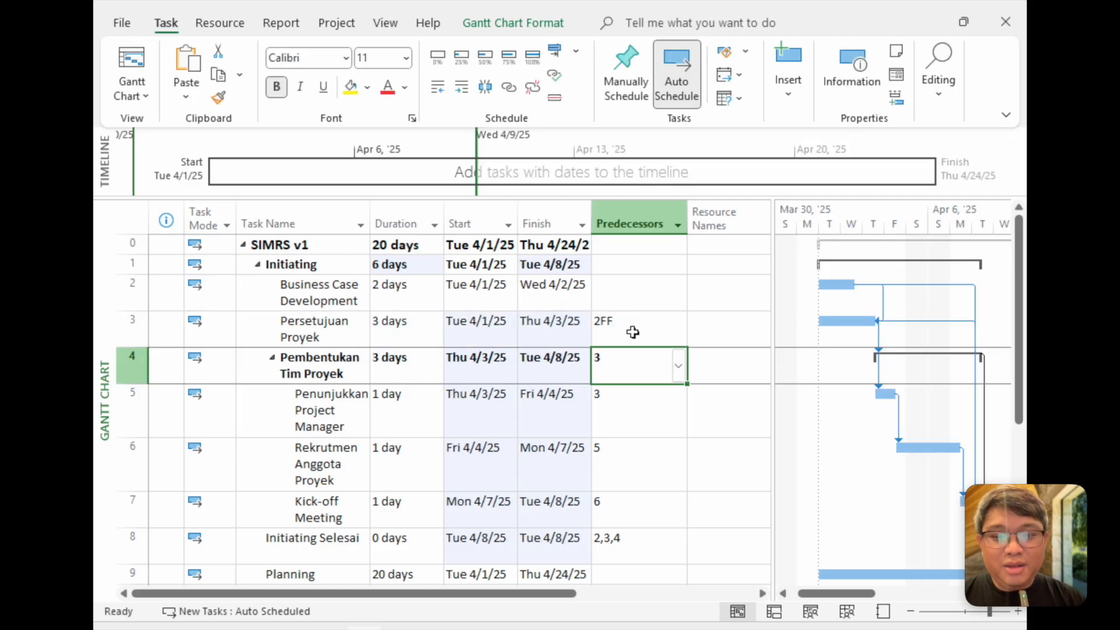
{"action": "left_click", "coordinate": [633, 332]}
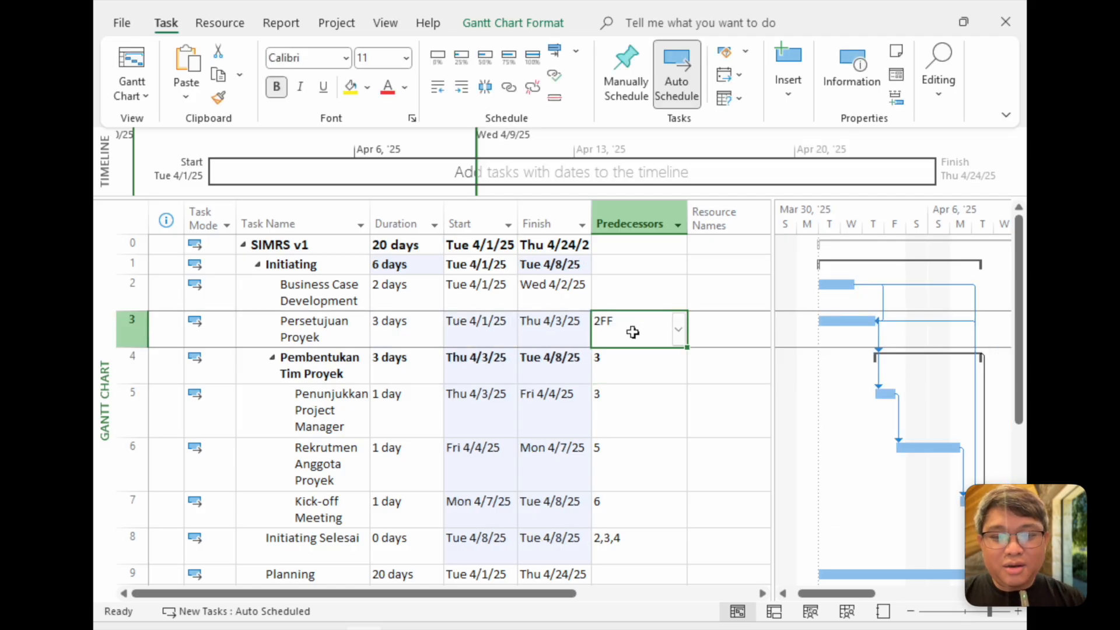
{"action": "left_click", "coordinate": [319, 292]}
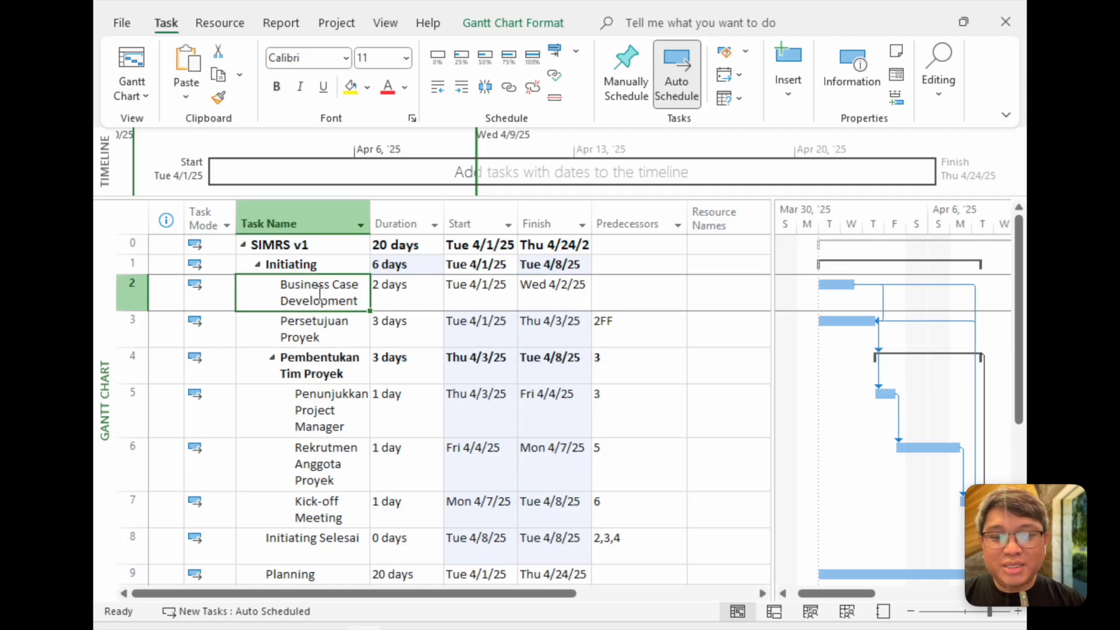
{"action": "left_click", "coordinate": [338, 330]}
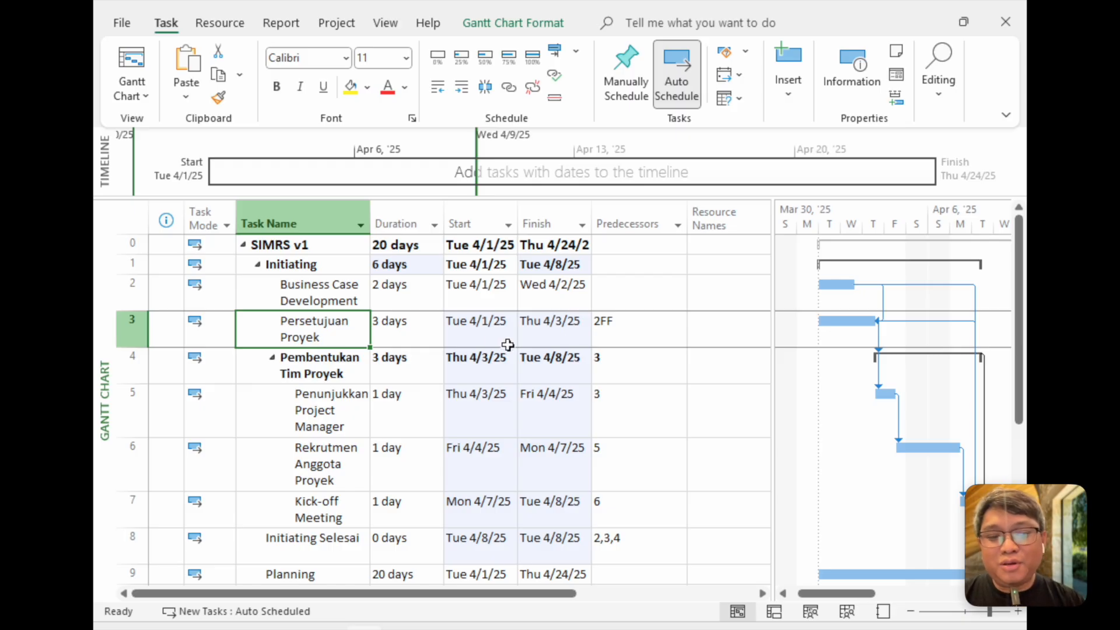
Set Persetujuan Proyek's predecessor to 2SF, allow it to start before the project start date, and examine the link
{"action": "left_click", "coordinate": [629, 332]}
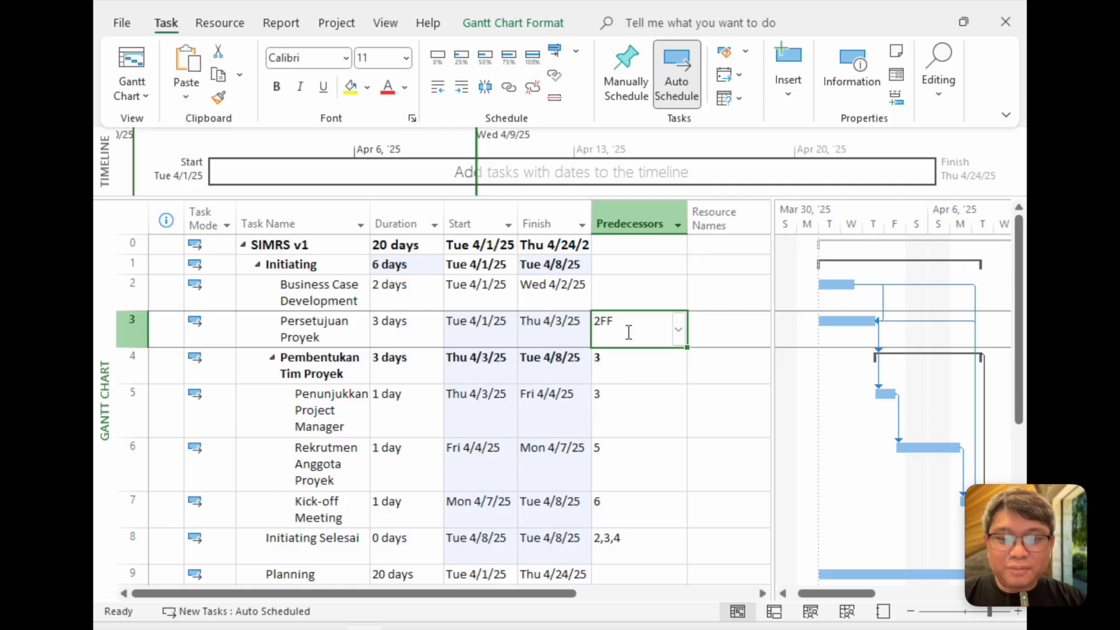
{"action": "type", "text": "2sf"}
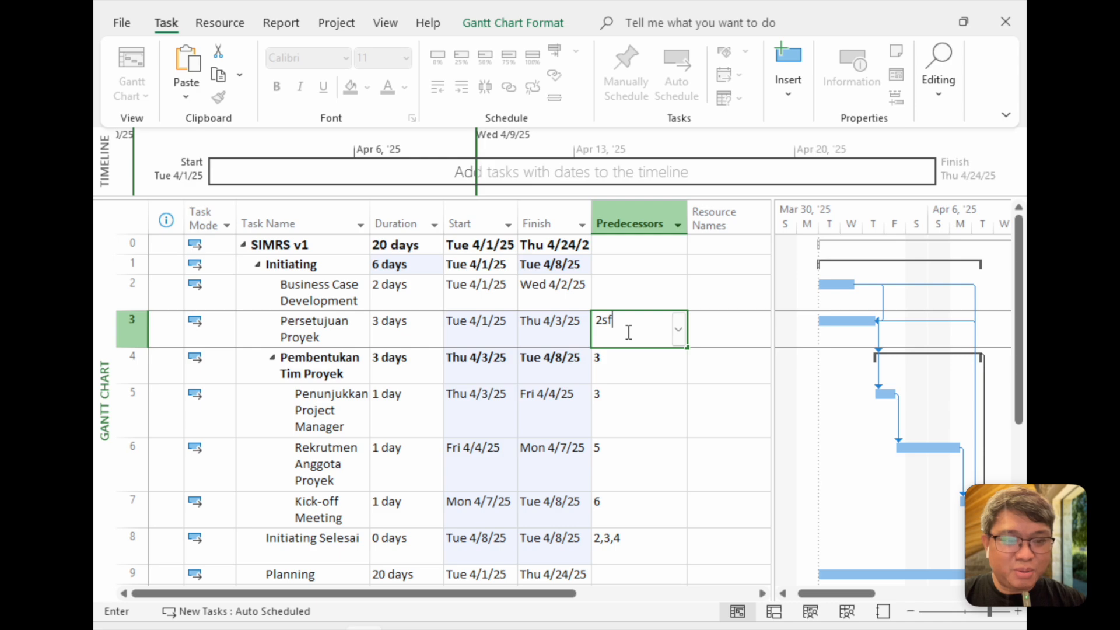
{"action": "key", "text": "Return"}
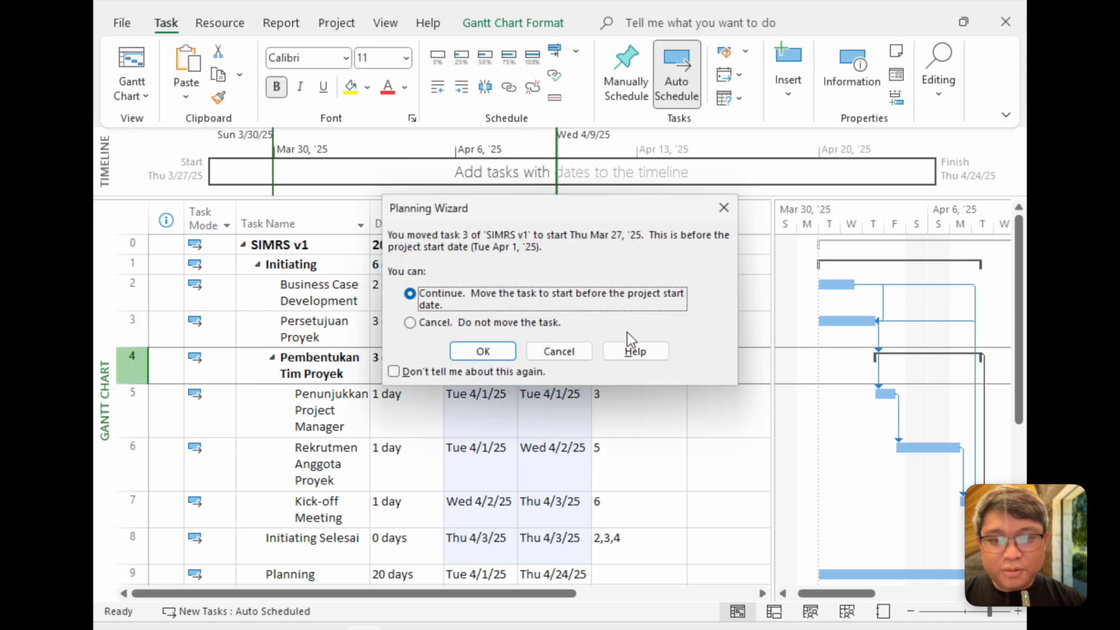
{"action": "left_click", "coordinate": [499, 350]}
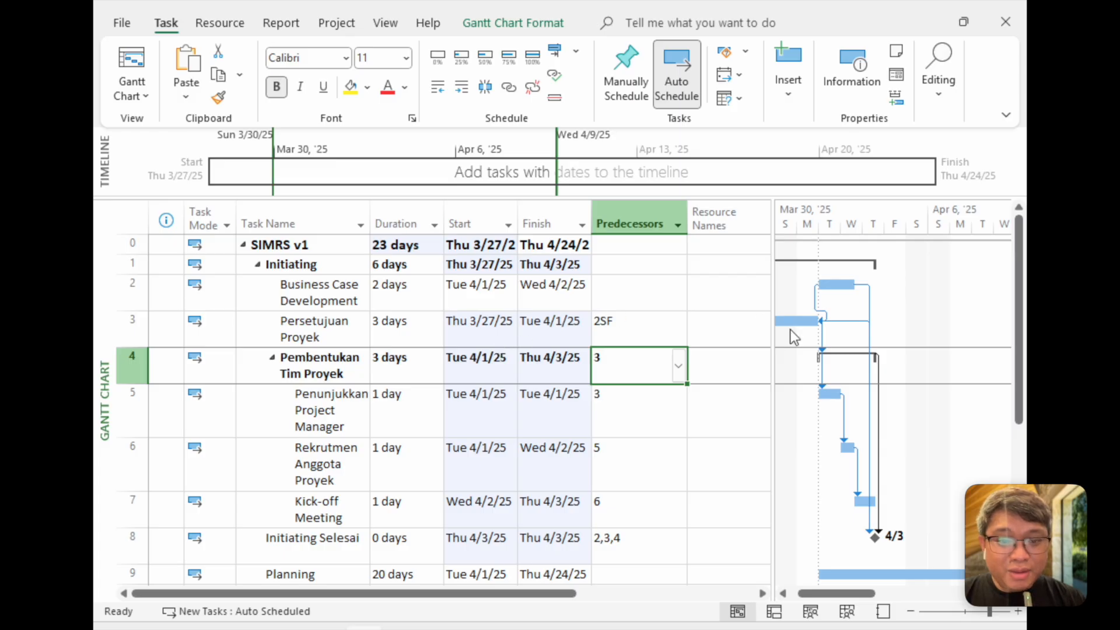
{"action": "left_click", "coordinate": [649, 320]}
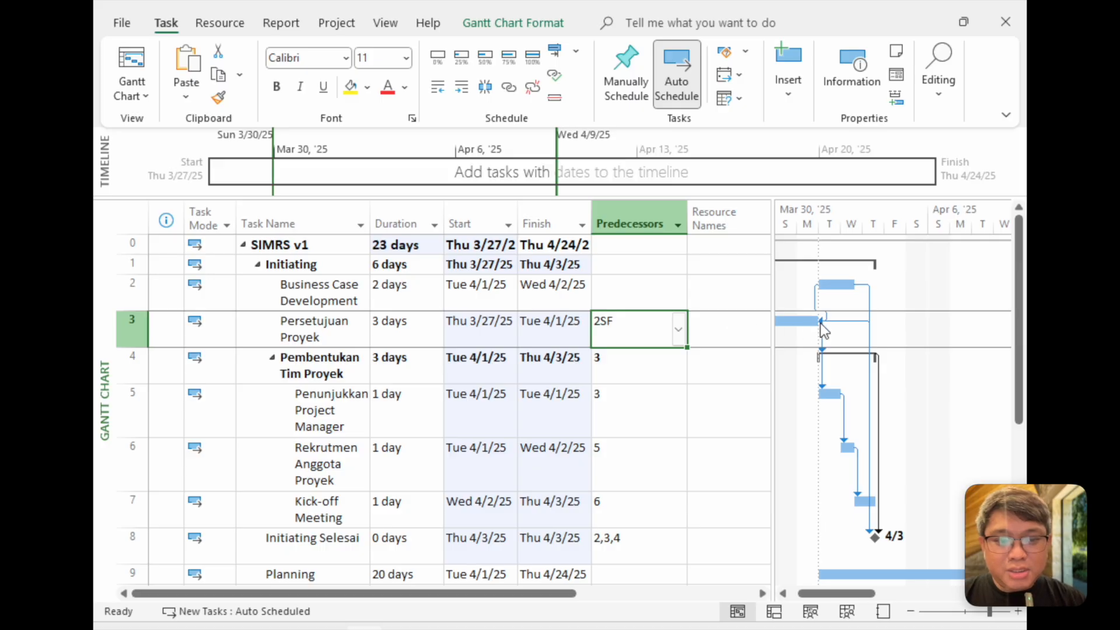
{"action": "mouse_move", "coordinate": [820, 323]}
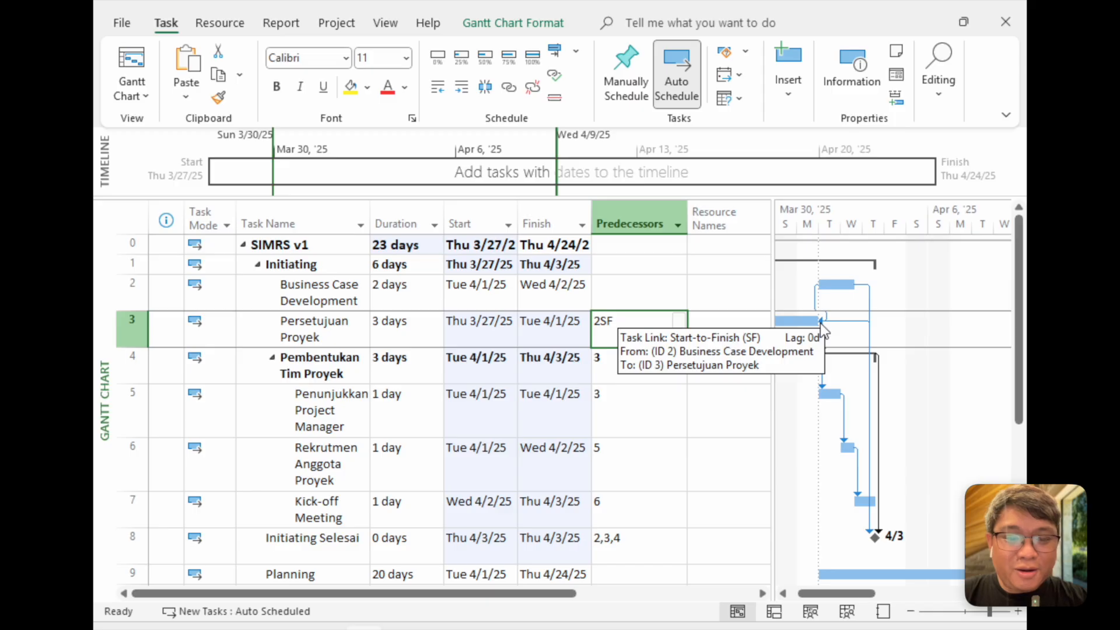
Undo the link-type changes on Persetujuan Proyek, and enter its predecessor as 2FF to examine the finish-to-finish link
{"action": "key", "text": "ctrl+z"}
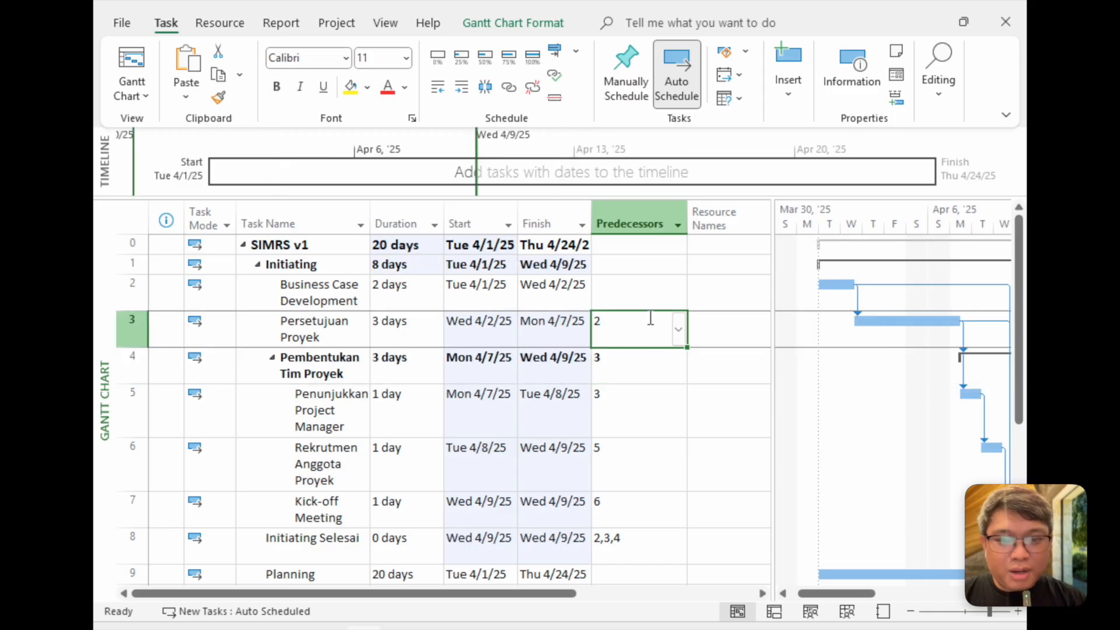
{"action": "left_click", "coordinate": [623, 319]}
{"action": "type", "text": "FF"}
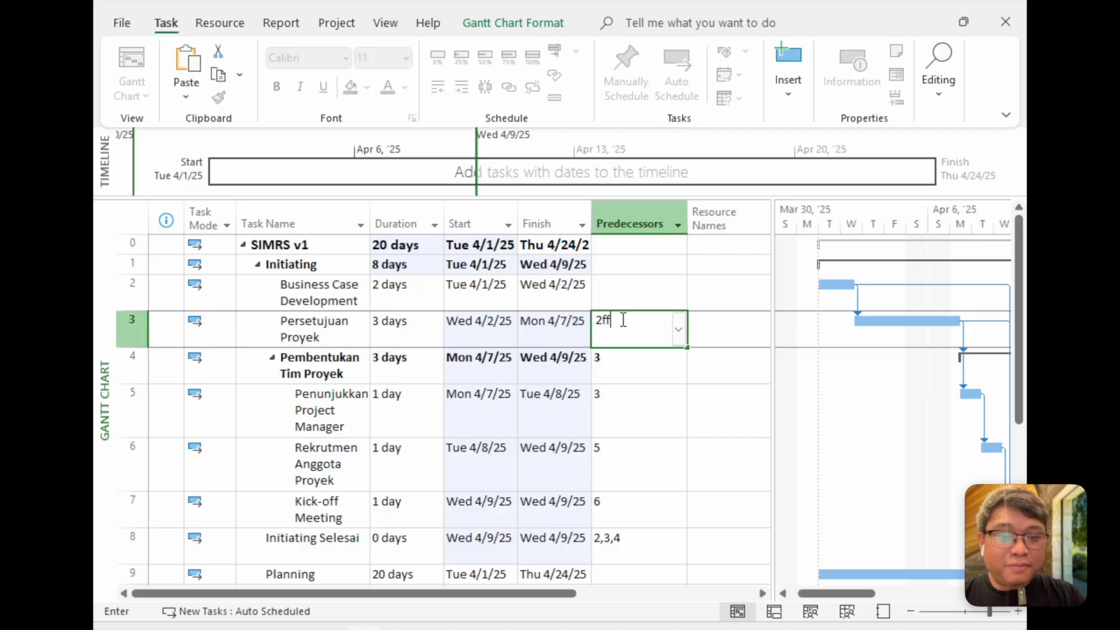
{"action": "key", "text": "Return"}
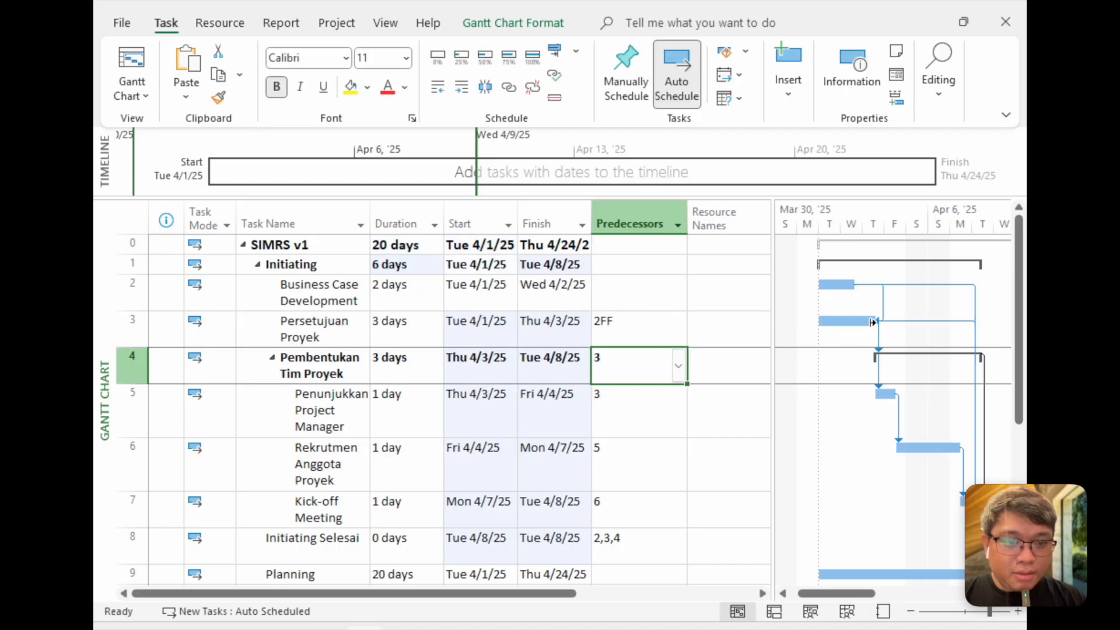
{"action": "mouse_move", "coordinate": [876, 322]}
Set Persetujuan Proyek's predecessor to 2SS for a start-to-start link with Business Case Development
{"action": "left_click", "coordinate": [620, 330]}
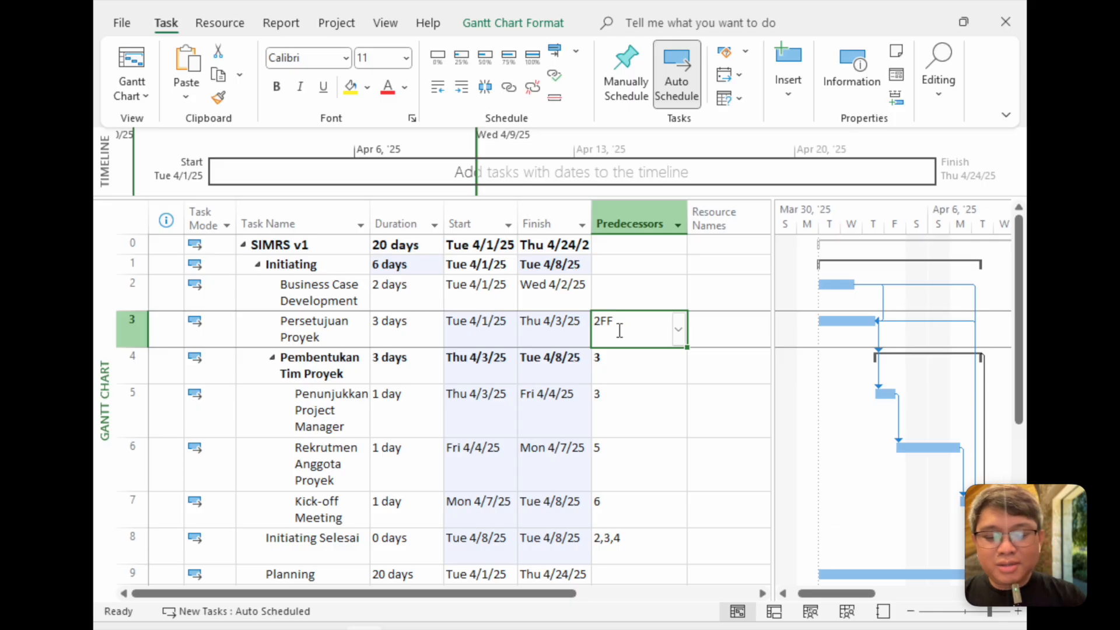
{"action": "type", "text": "2SS"}
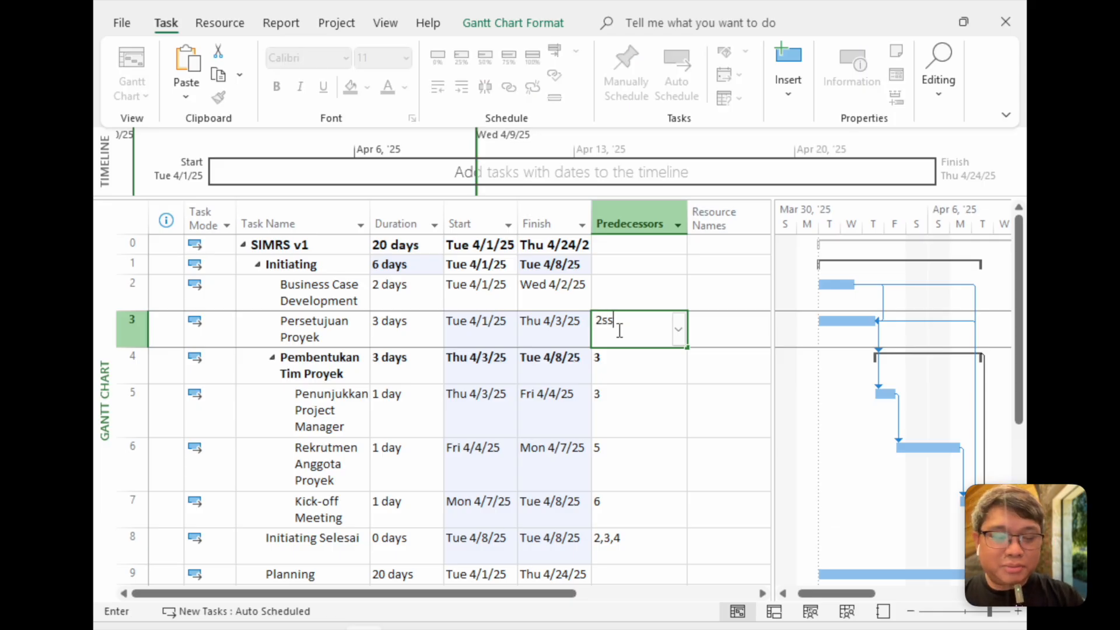
{"action": "key", "text": "Return"}
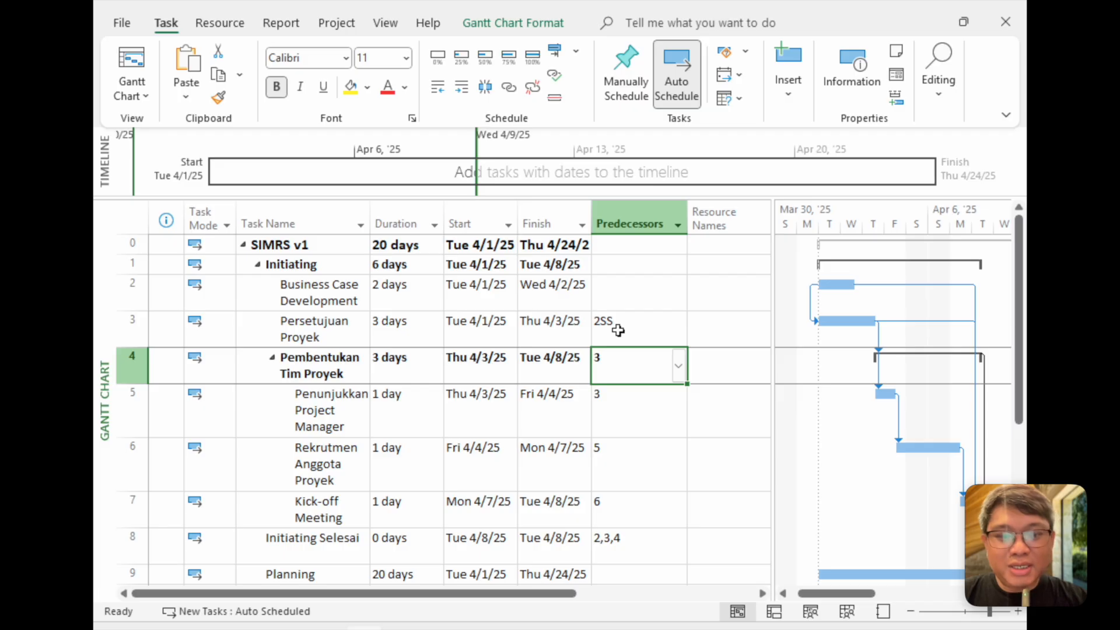
Set Persetujuan Proyek's predecessor to 2FS+1 day, and compare its start date with Business Case Development's start and finish dates
{"action": "left_click", "coordinate": [619, 330]}
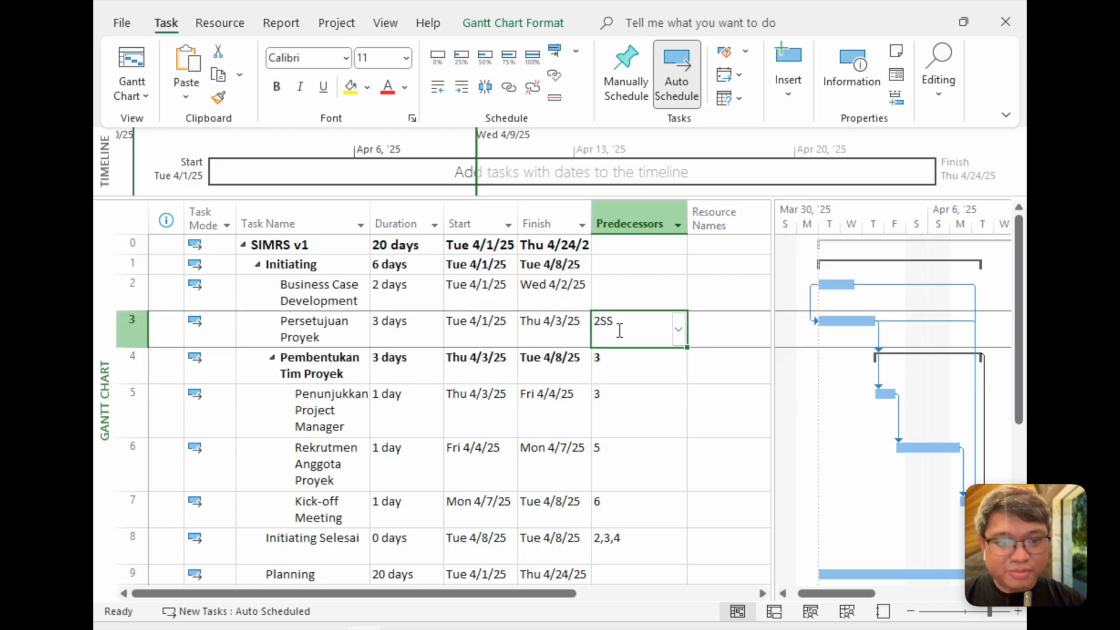
{"action": "type", "text": "2"}
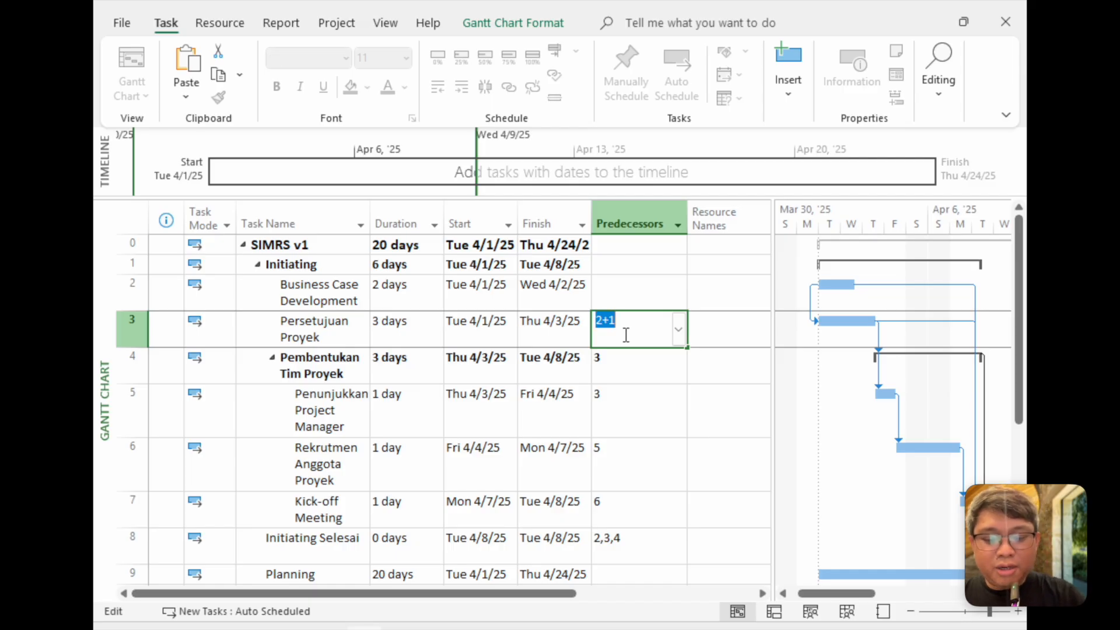
{"action": "type", "text": "2"}
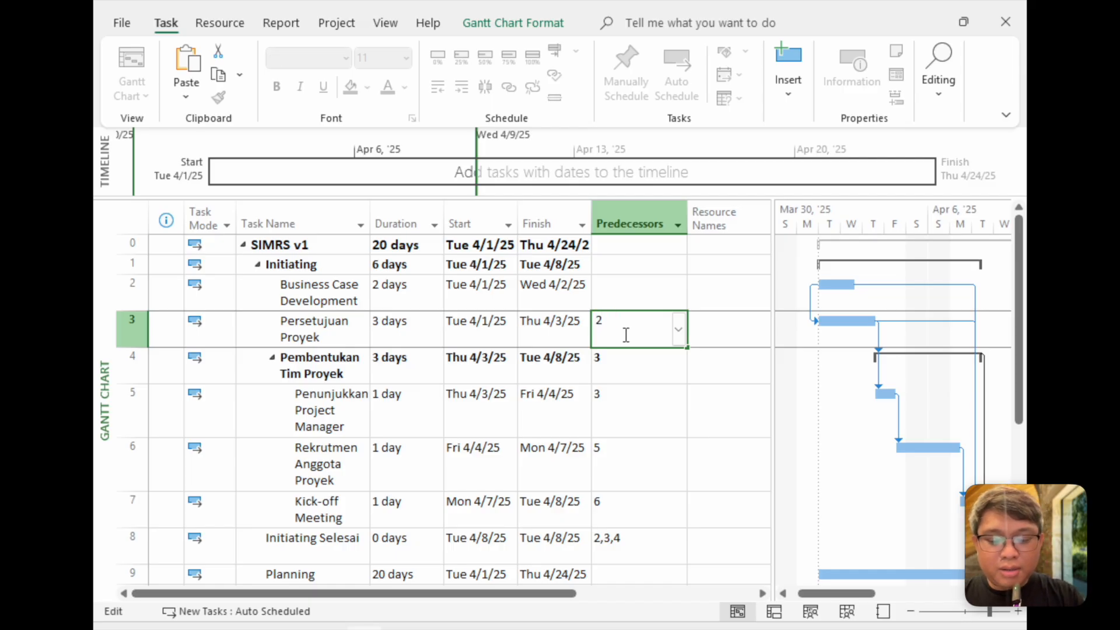
{"action": "type", "text": "fs+1"}
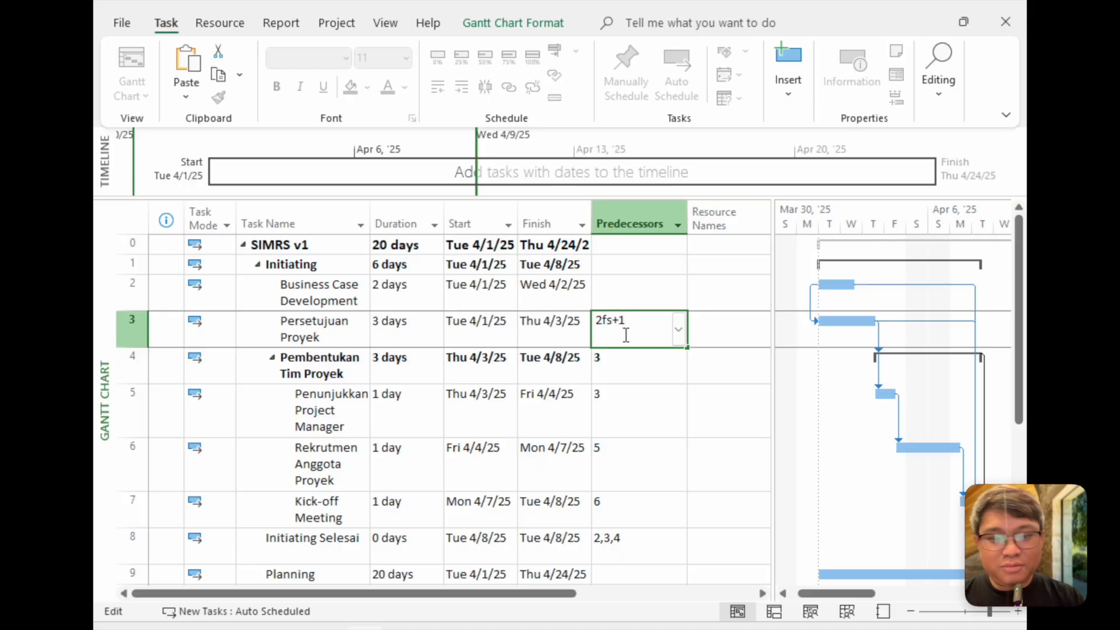
{"action": "key", "text": "Return"}
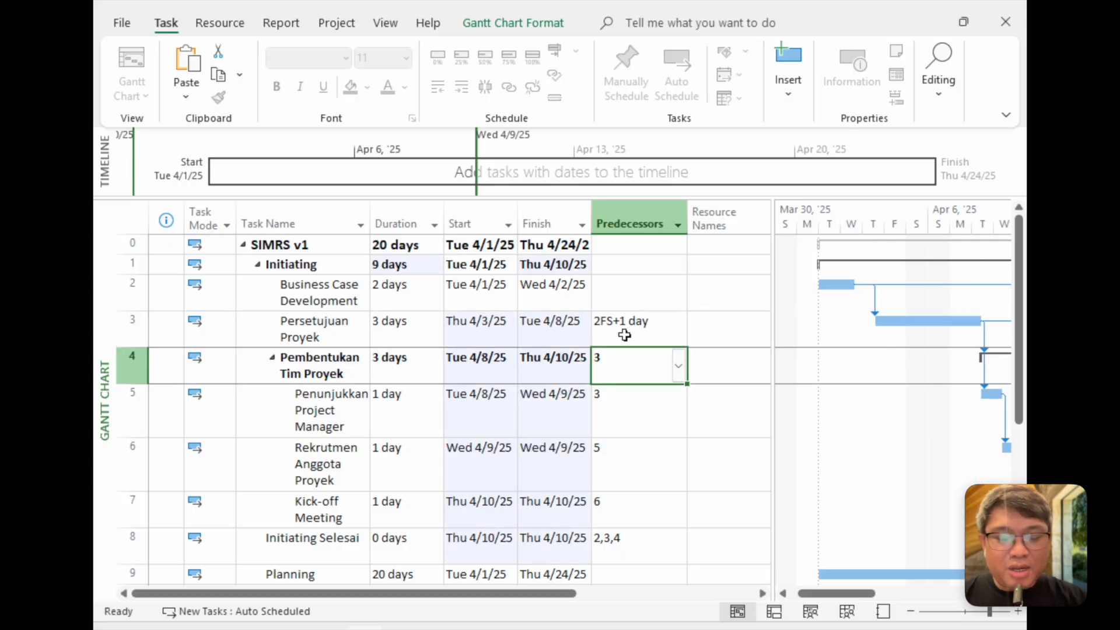
{"action": "left_click", "coordinate": [624, 335]}
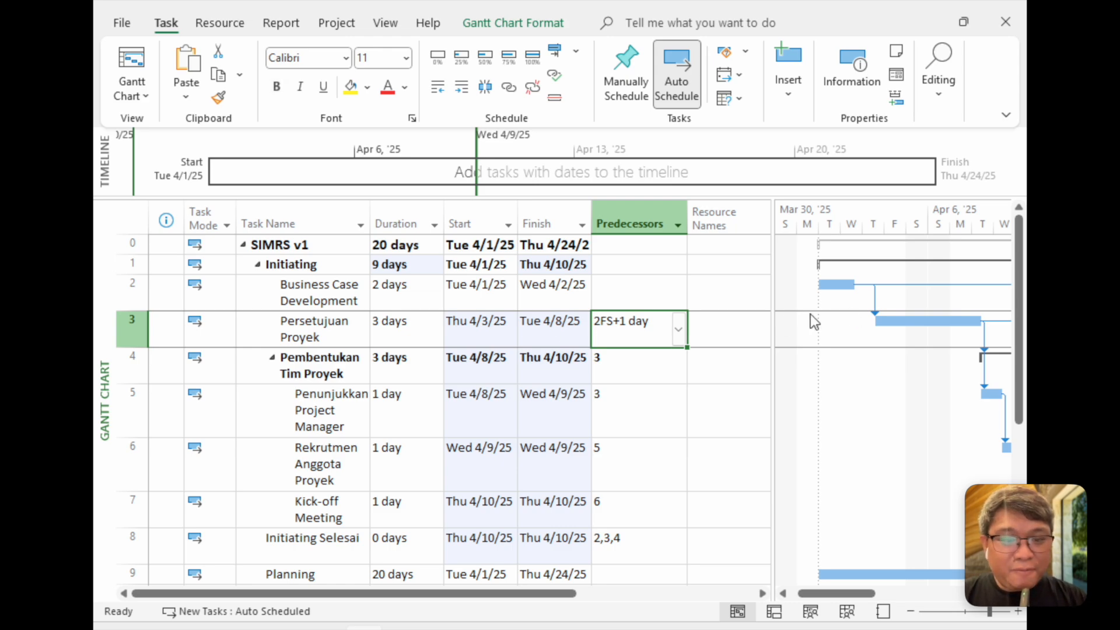
{"action": "left_click", "coordinate": [338, 292]}
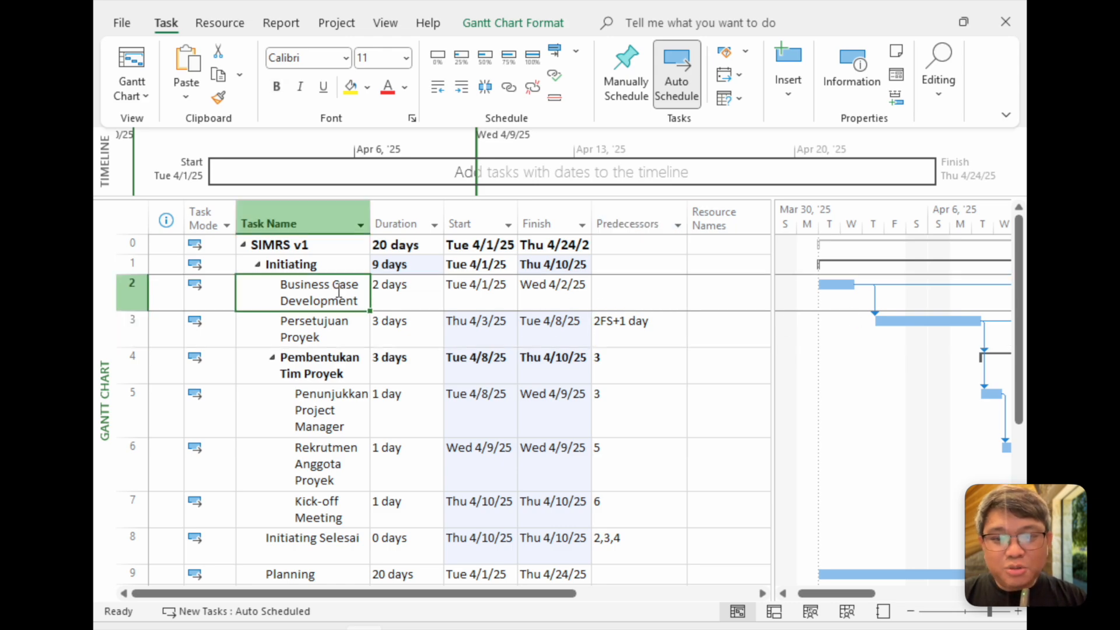
{"action": "left_click", "coordinate": [492, 298]}
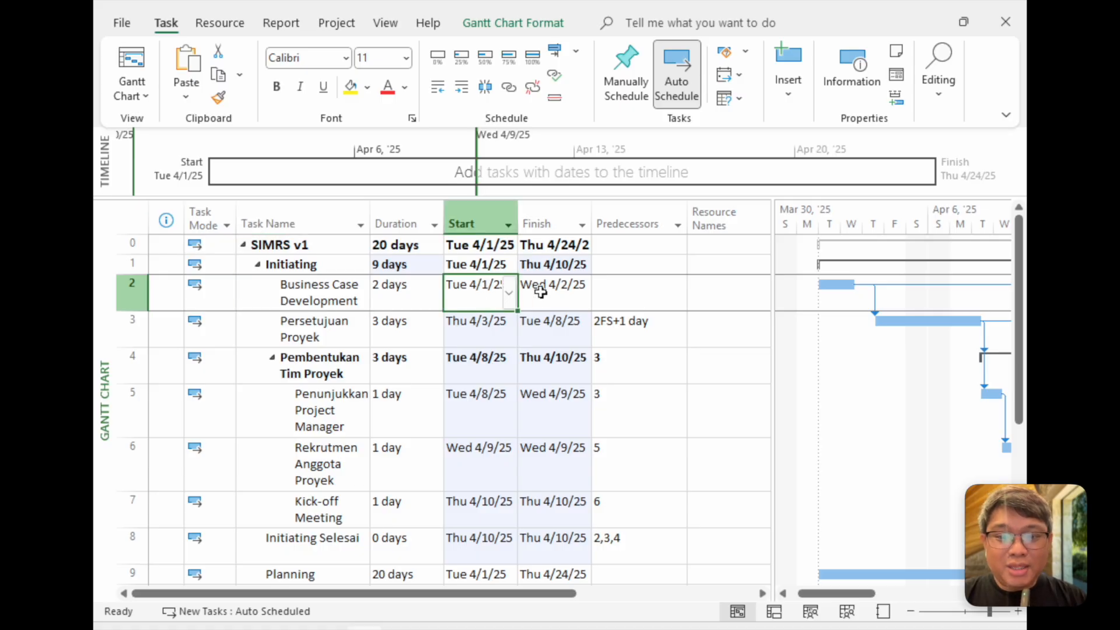
{"action": "left_click", "coordinate": [541, 293]}
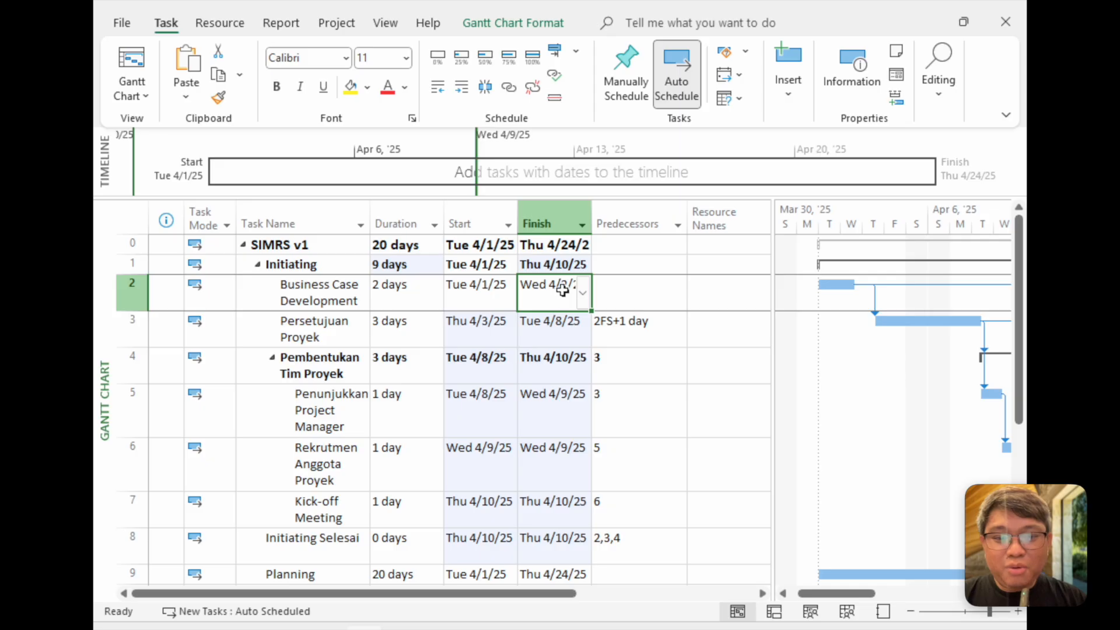
{"action": "left_click", "coordinate": [488, 332]}
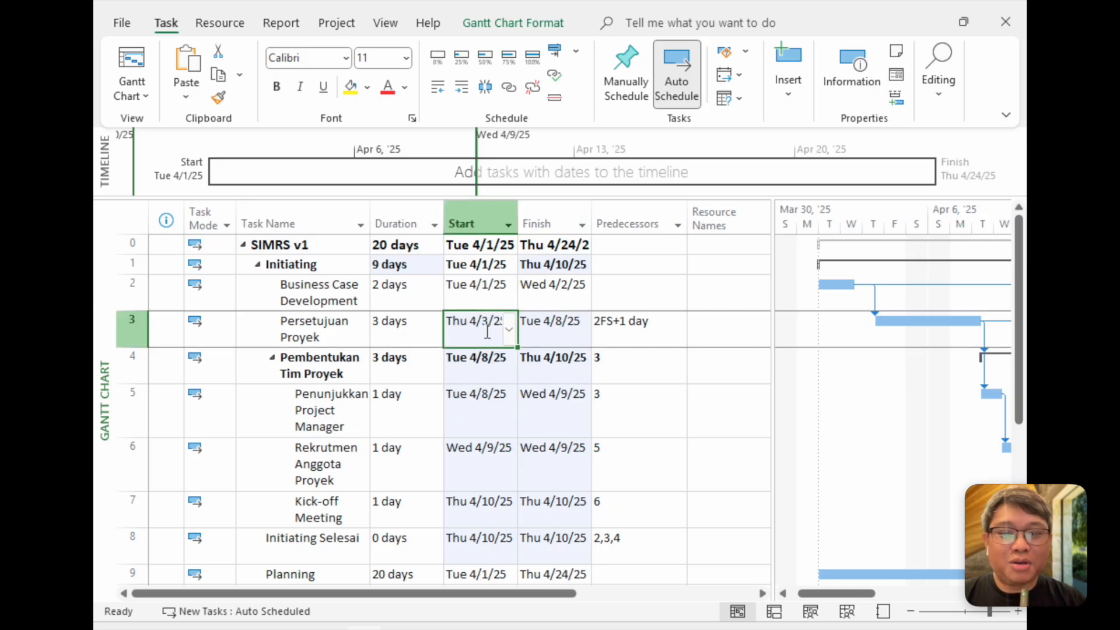
Change Persetujuan Proyek's predecessor to a finish-to-finish link with lag, 2FF+1 day, and check the task's start date and duration
{"action": "double_click", "coordinate": [633, 330]}
{"action": "left_click", "coordinate": [618, 324]}
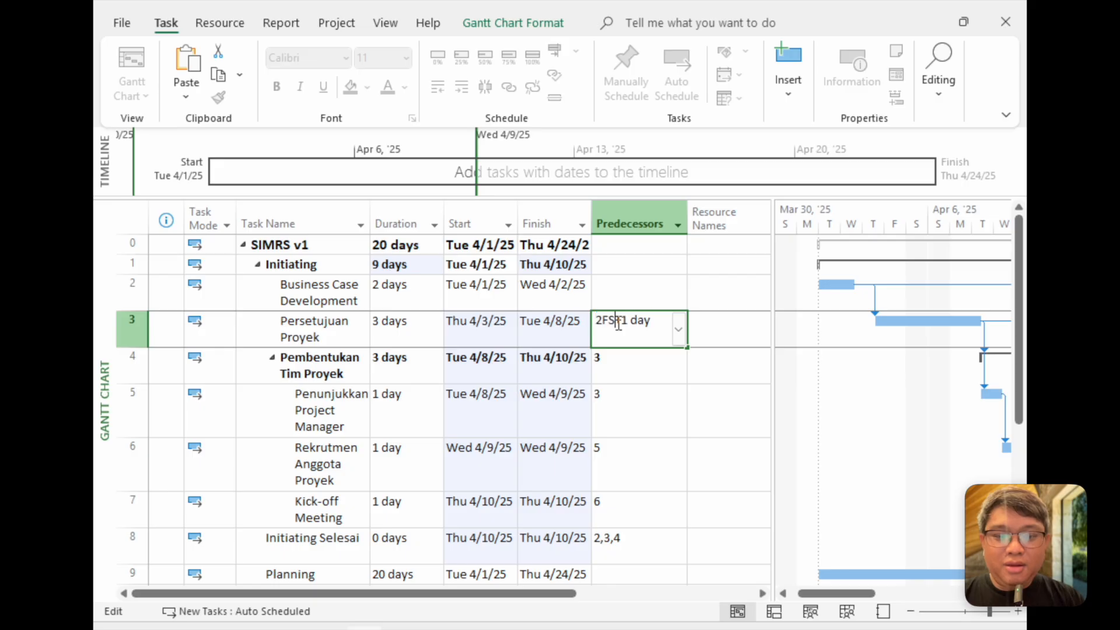
{"action": "key", "text": "BackSpace"}
{"action": "type", "text": "F"}
{"action": "key", "text": "Return"}
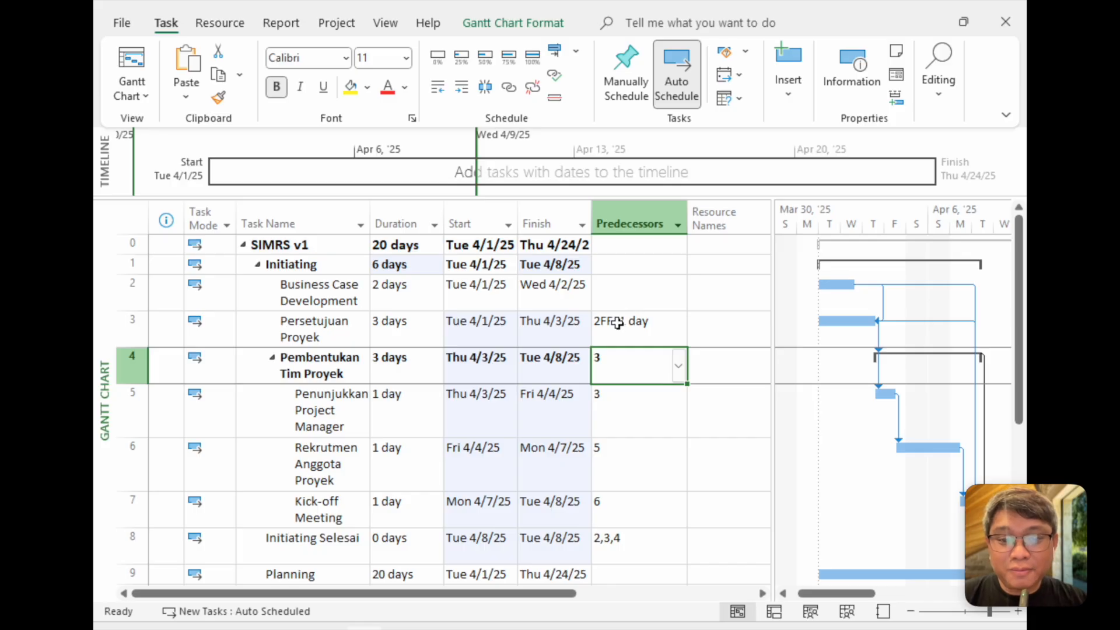
{"action": "left_click", "coordinate": [483, 324]}
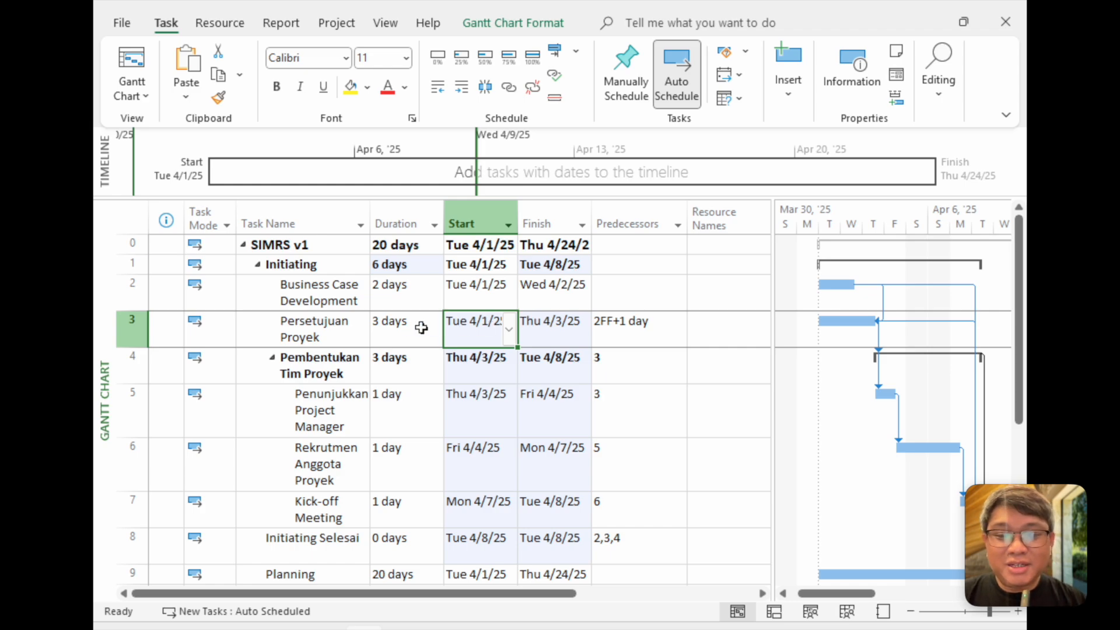
{"action": "left_click", "coordinate": [345, 328]}
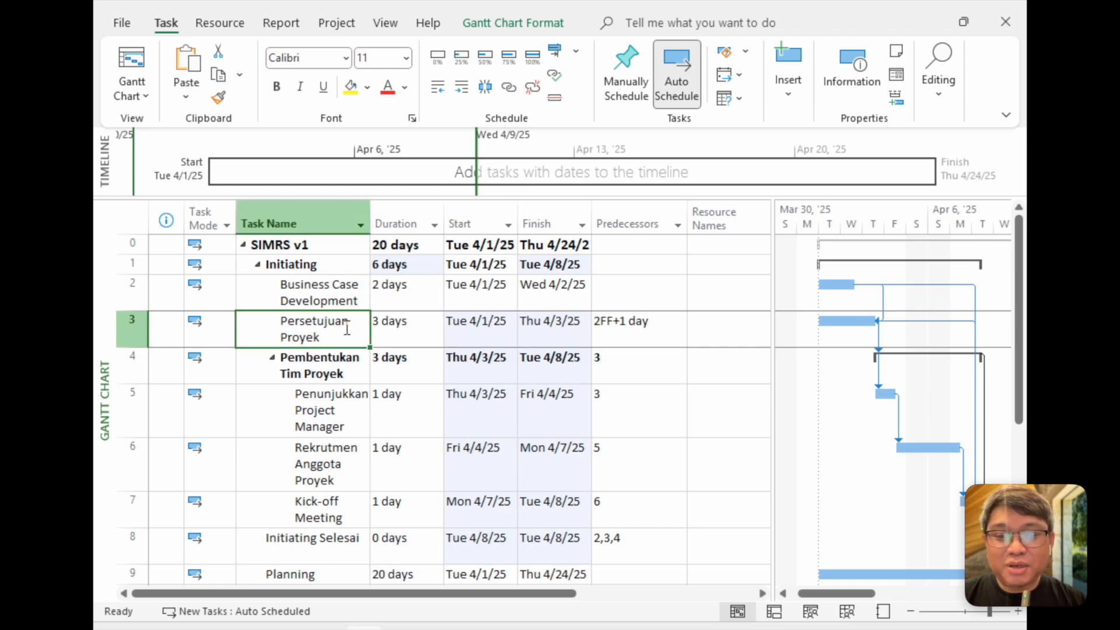
{"action": "left_click", "coordinate": [396, 329]}
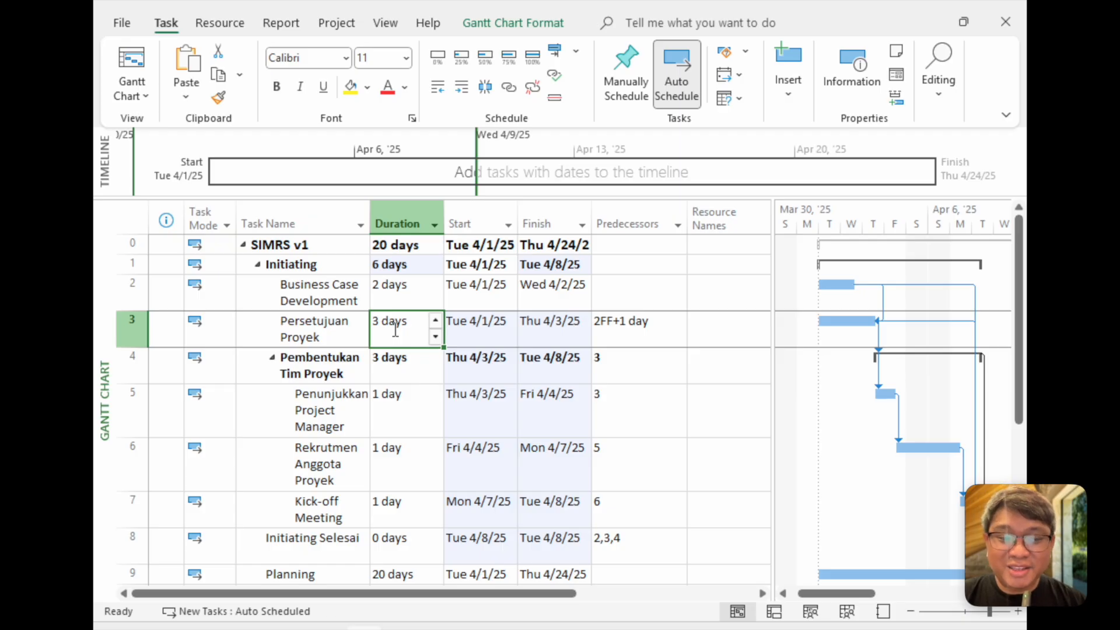
Change the lag unit in Persetujuan Proyek's predecessor to hours, entering 2FF+1 h
{"action": "left_click", "coordinate": [652, 325]}
{"action": "key", "text": "BackSpace"}
{"action": "key", "text": "BackSpace"}
{"action": "key", "text": "BackSpace"}
{"action": "type", "text": "wk"}
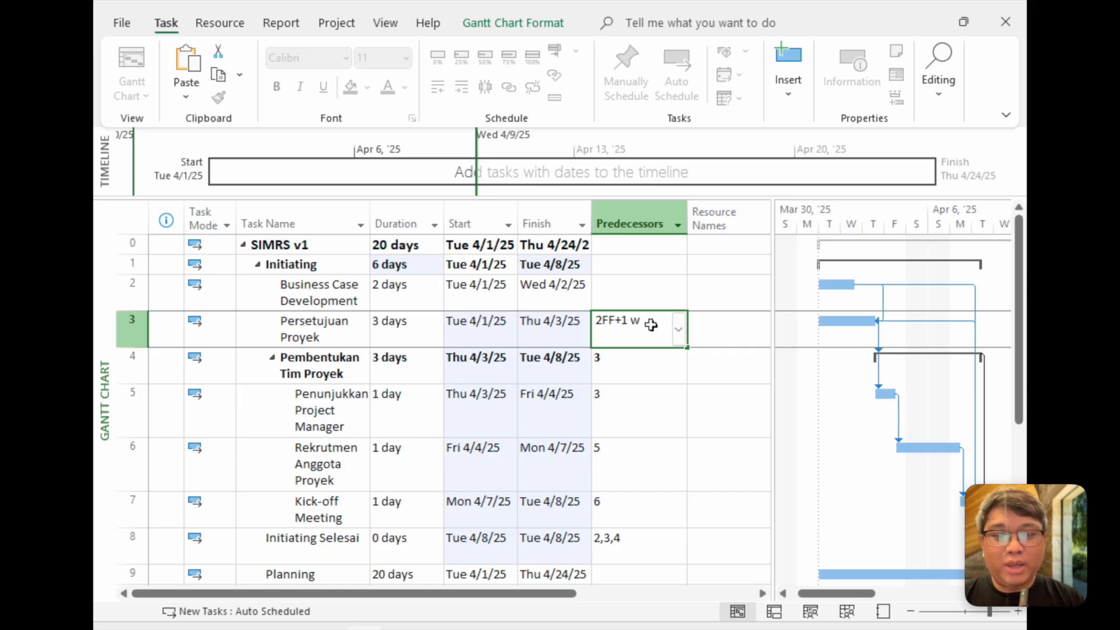
{"action": "key", "text": "Return"}
{"action": "left_click", "coordinate": [652, 325]}
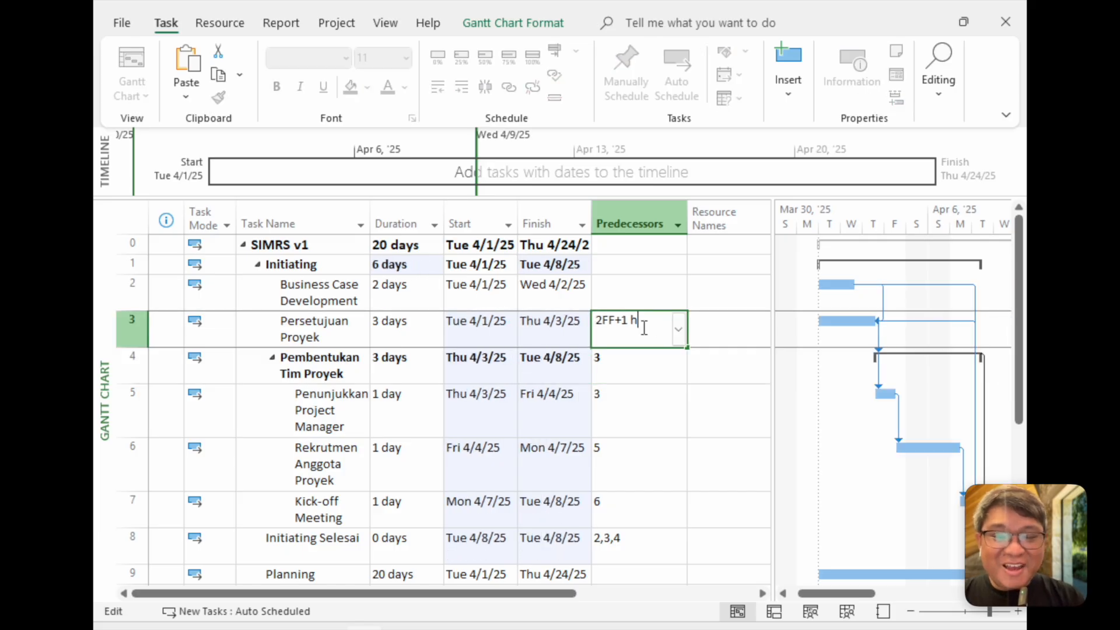
{"action": "key", "text": "Return"}
{"action": "left_click", "coordinate": [642, 327]}
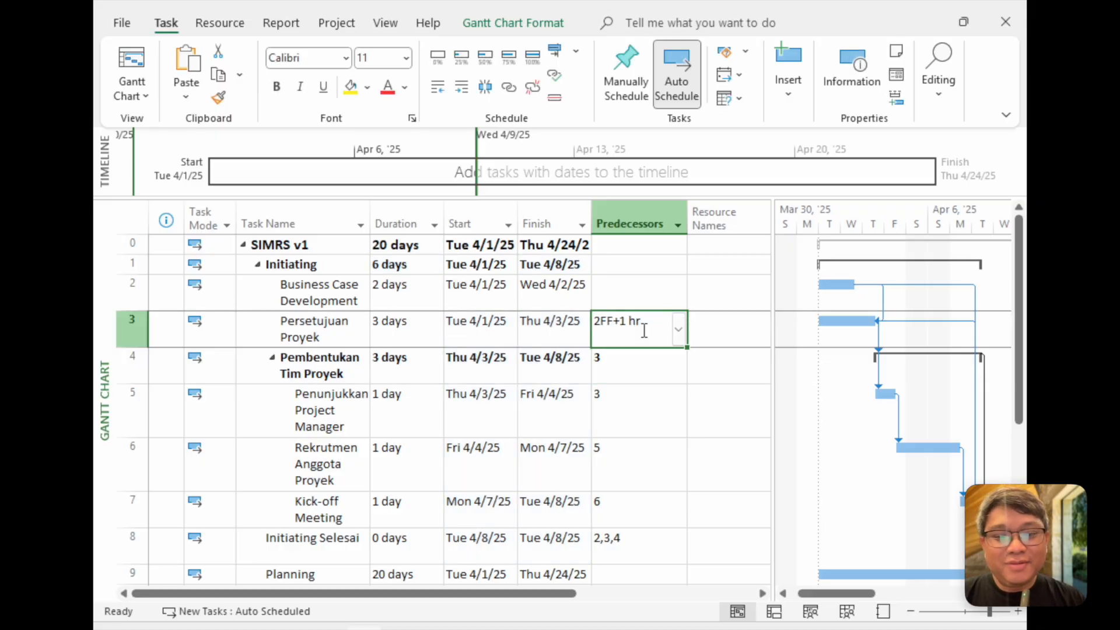
Remove the lag from Persetujuan Proyek's predecessor, leaving it as 2FF
{"action": "left_click", "coordinate": [645, 331]}
{"action": "left_click", "coordinate": [650, 325]}
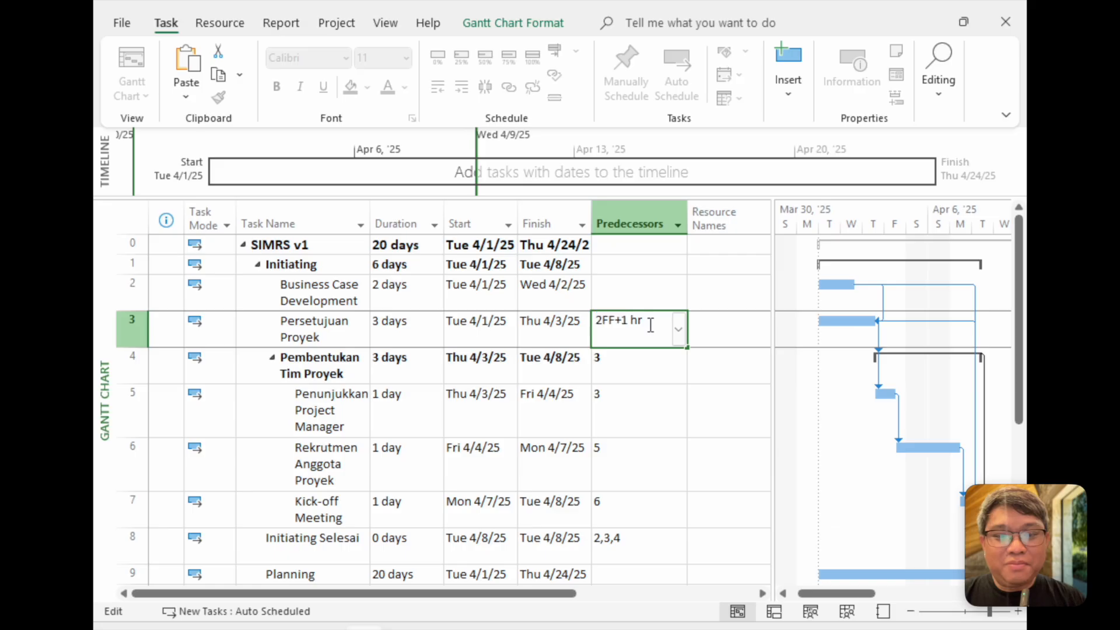
{"action": "key", "text": "BackSpace"}
{"action": "key", "text": "BackSpace"}
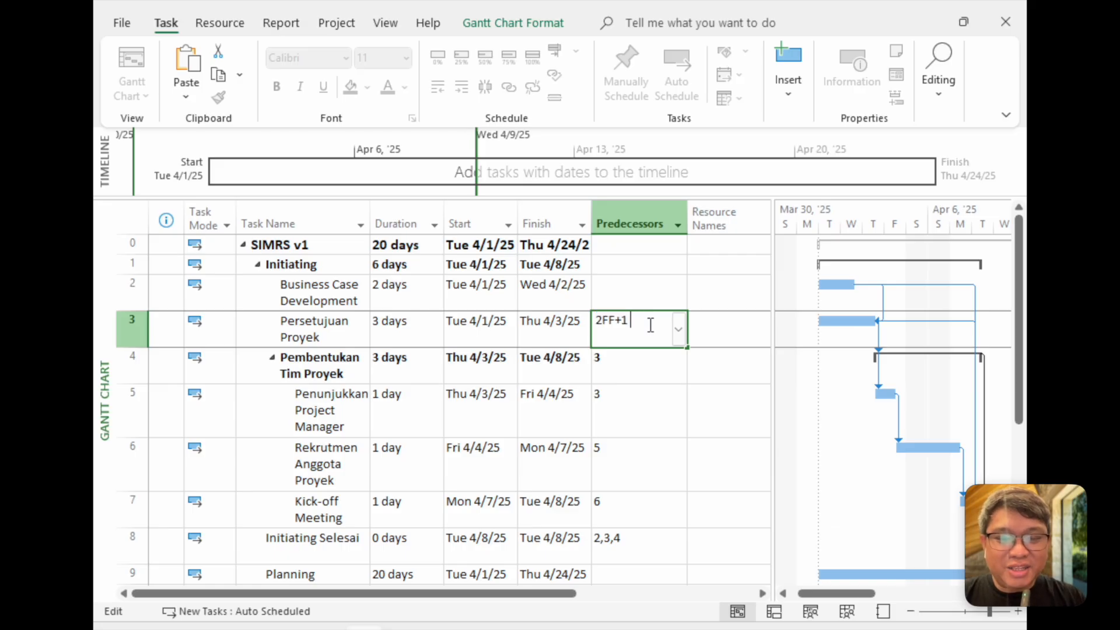
{"action": "key", "text": "BackSpace"}
{"action": "key", "text": "BackSpace"}
{"action": "key", "text": "BackSpace"}
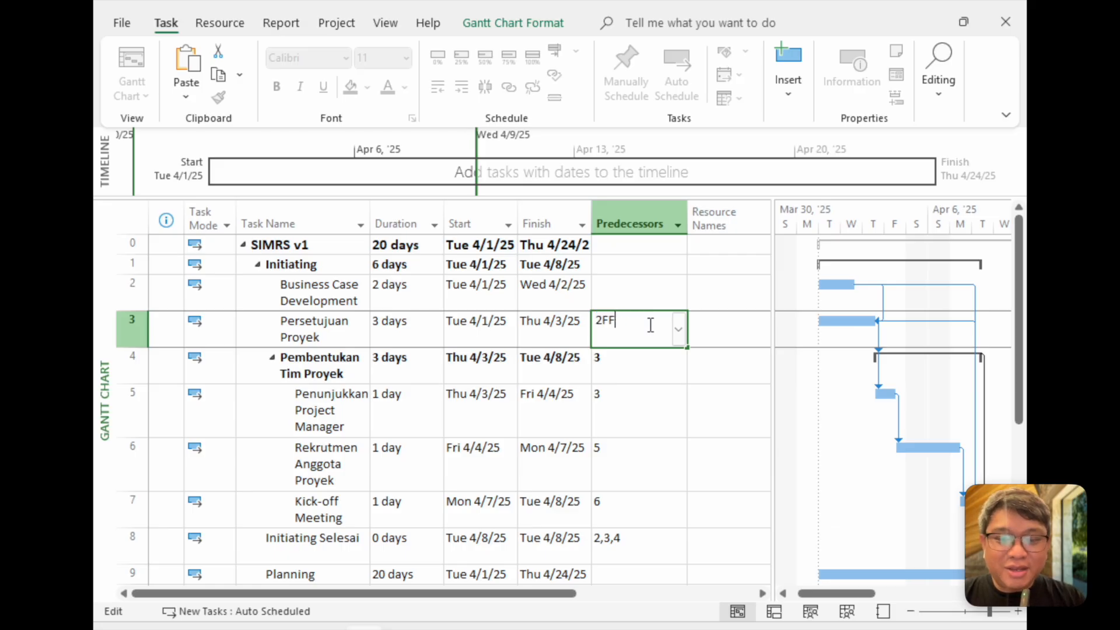
{"action": "key", "text": "Return"}
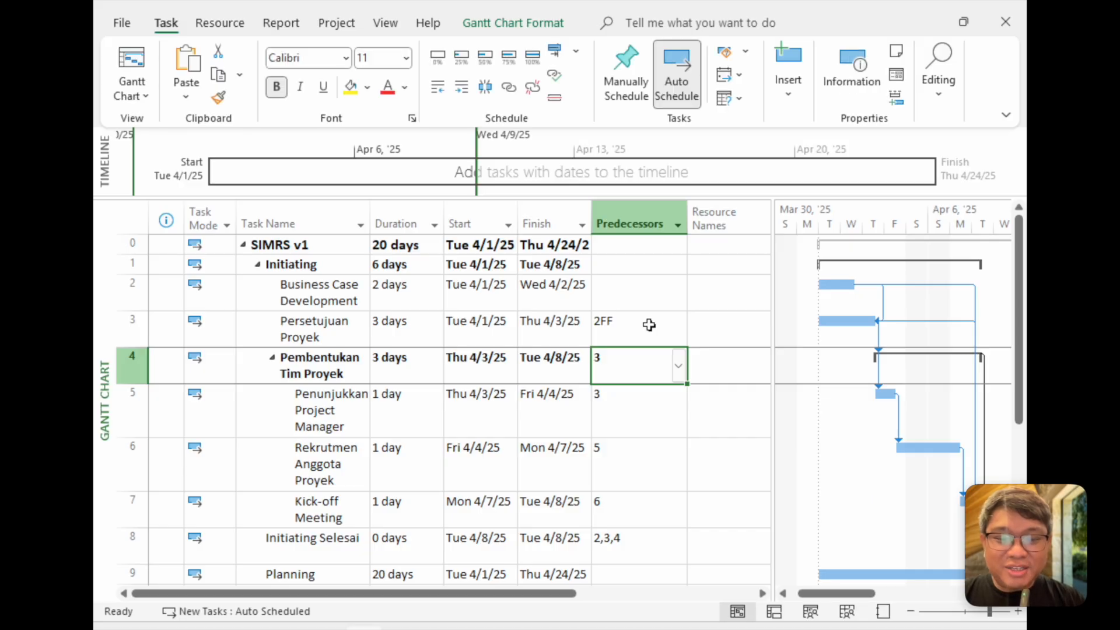
{"action": "left_click", "coordinate": [650, 324]}
{"action": "key", "text": "ctrl+z"}
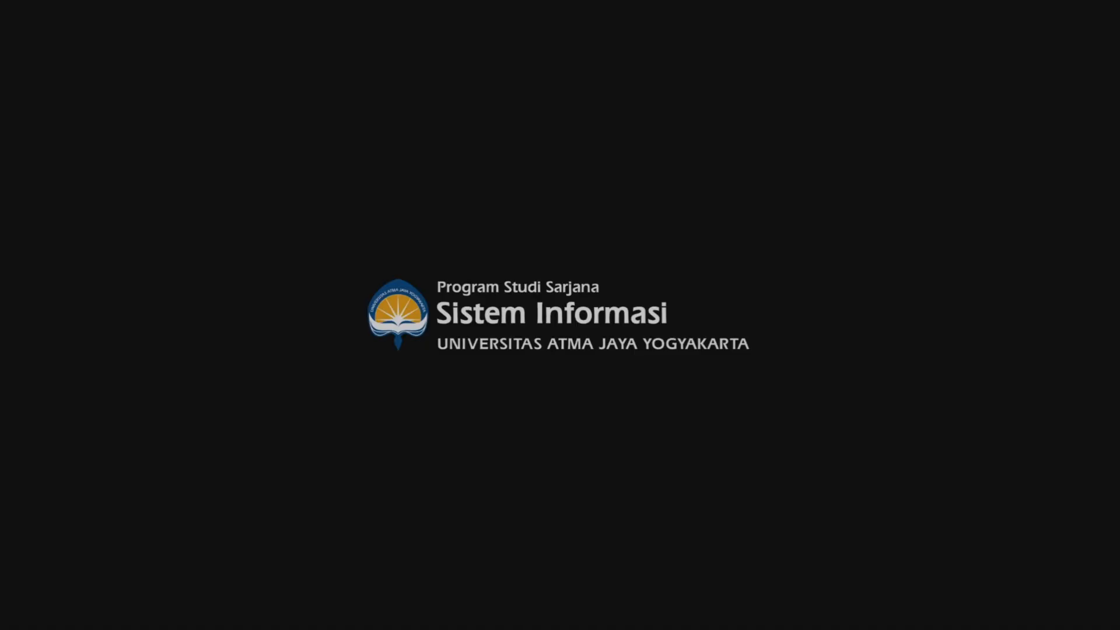